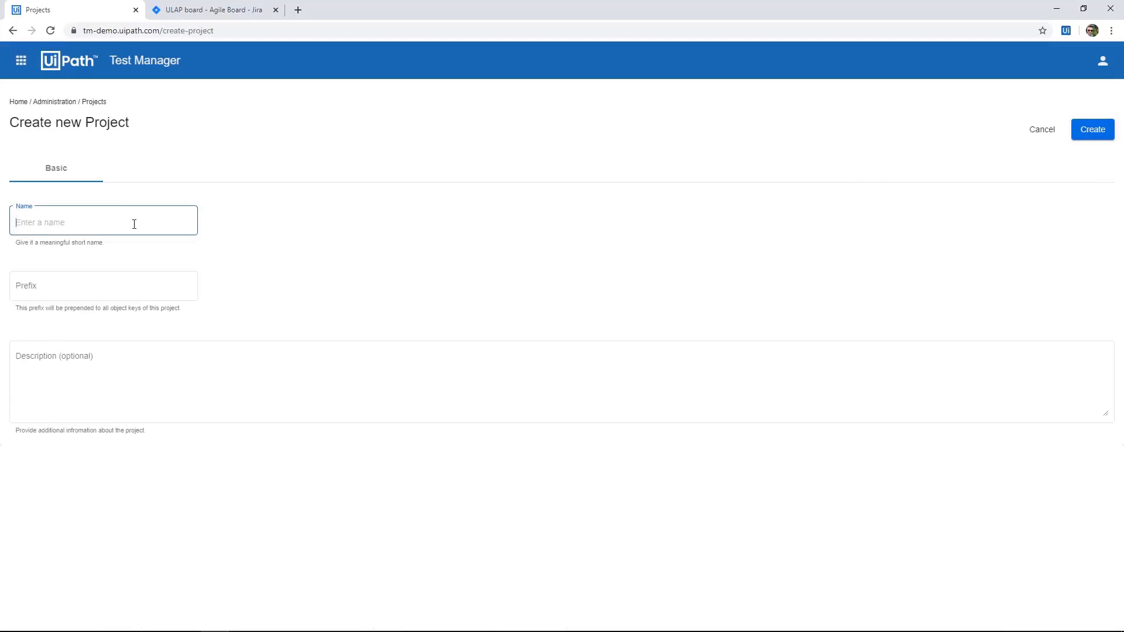
Create a project named "UiBank Loan Academy Testing" with the prefix ULAT.
{"action": "type", "text": "UiBank Loan Academy Testing"}
{"action": "key", "text": "Tab"}
{"action": "type", "text": "U"}
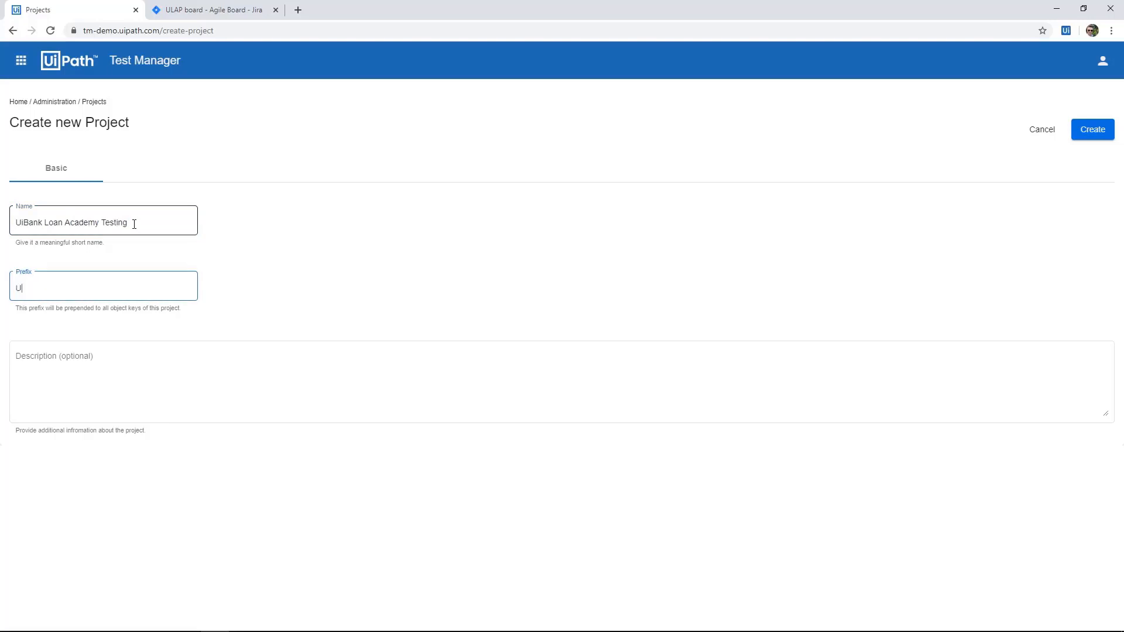
{"action": "type", "text": "LAT"}
{"action": "left_click", "coordinate": [1081, 128]}
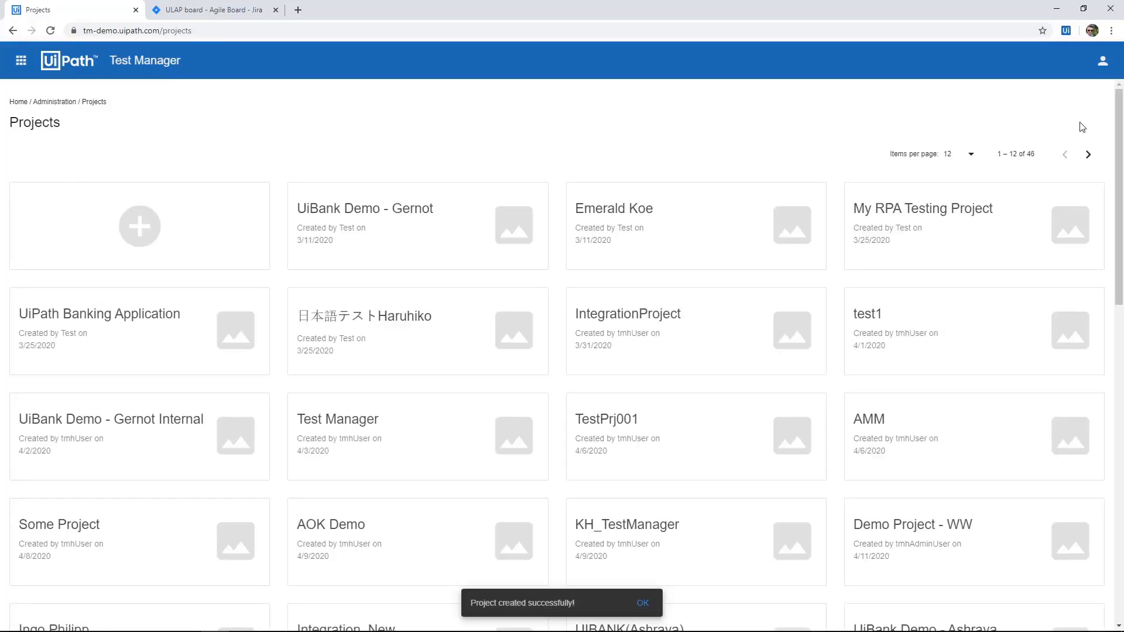
Show 100 projects per page and open the administration of the UiBank Loan Academy Testing project.
{"action": "left_click", "coordinate": [27, 72]}
{"action": "left_click", "coordinate": [68, 164]}
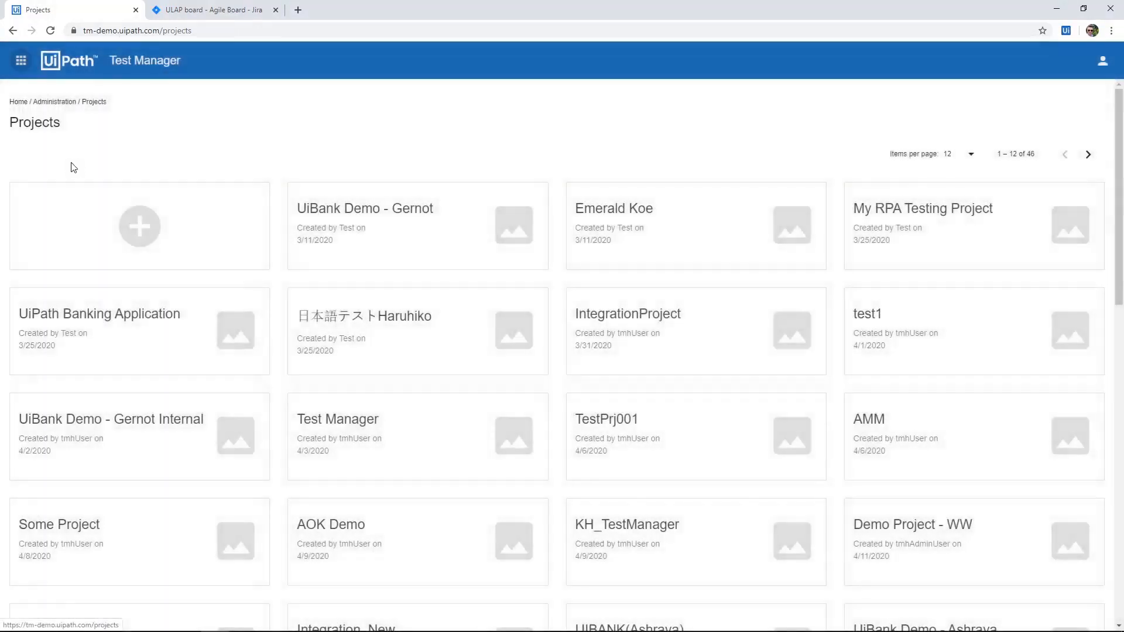
{"action": "left_click", "coordinate": [952, 154]}
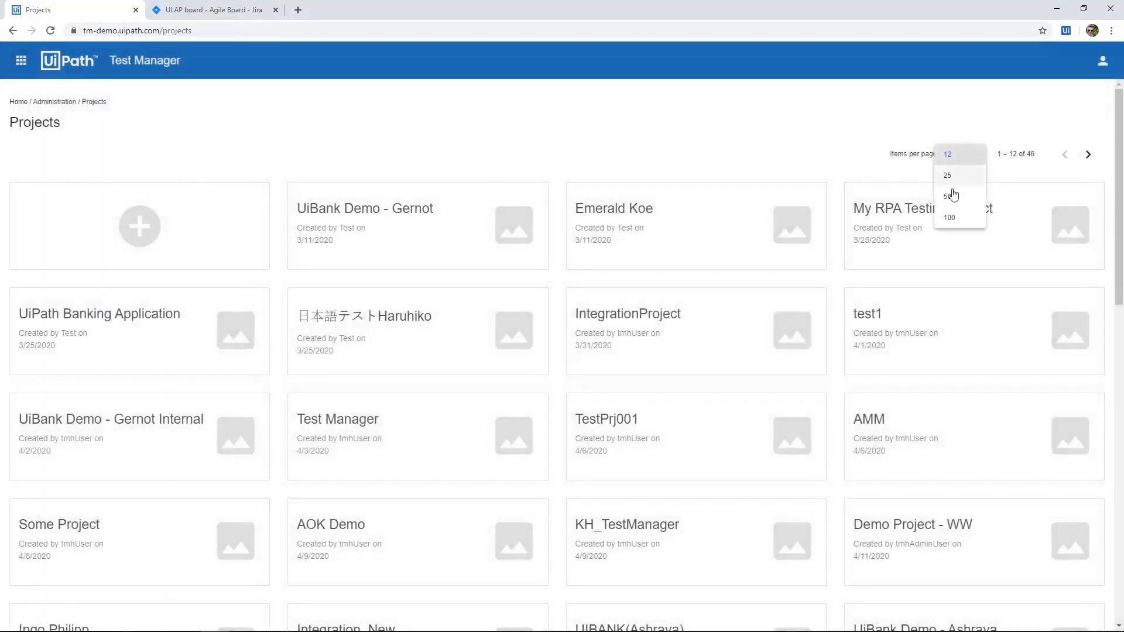
{"action": "left_click", "coordinate": [953, 218]}
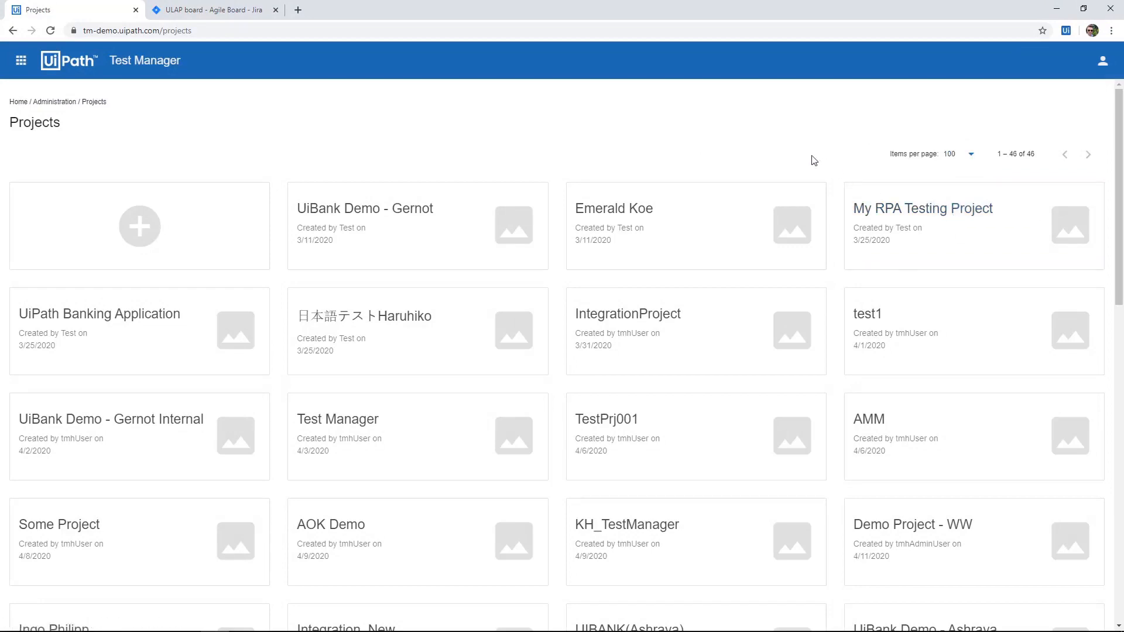
{"action": "scroll", "coordinate": [742, 154], "scroll_direction": "down", "scroll_amount": 7}
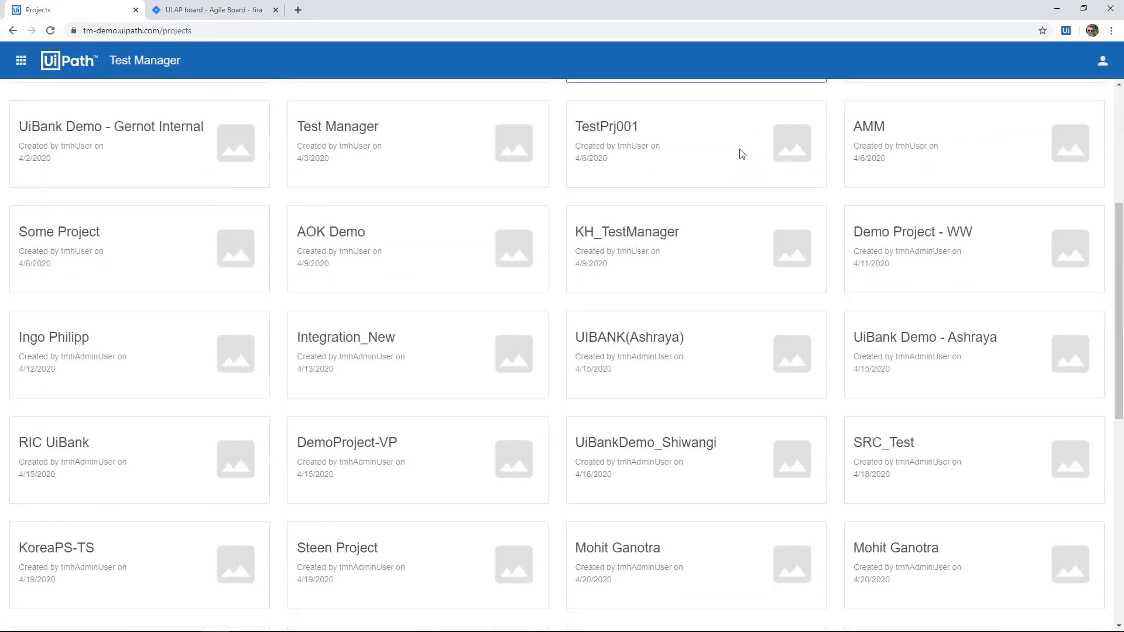
{"action": "scroll", "coordinate": [742, 154], "scroll_direction": "down", "scroll_amount": 5}
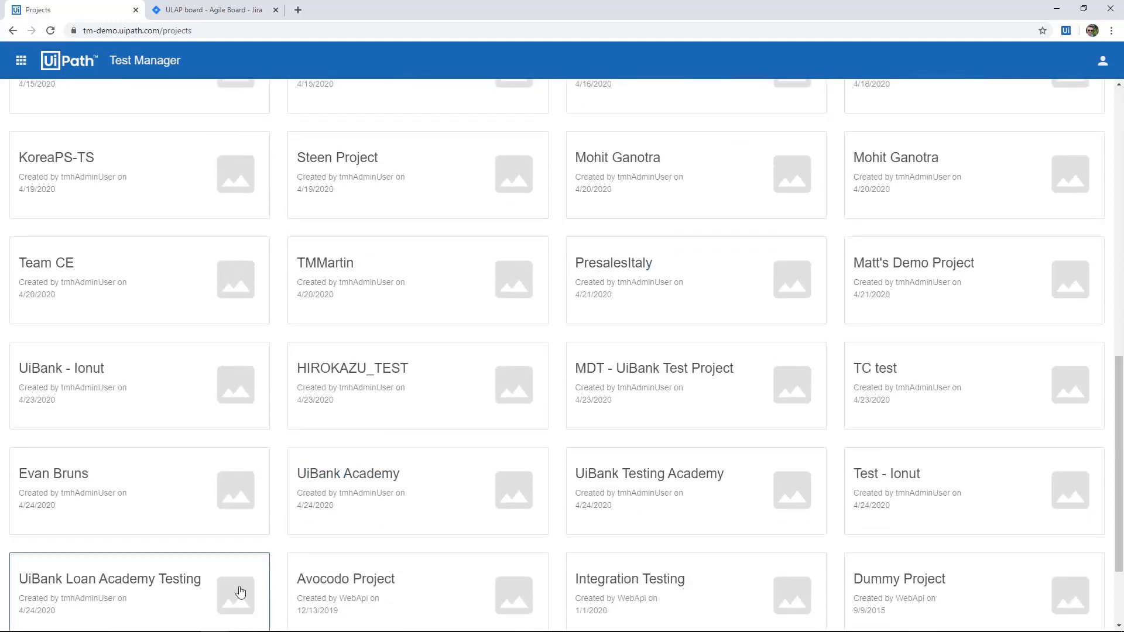
{"action": "left_click", "coordinate": [229, 600]}
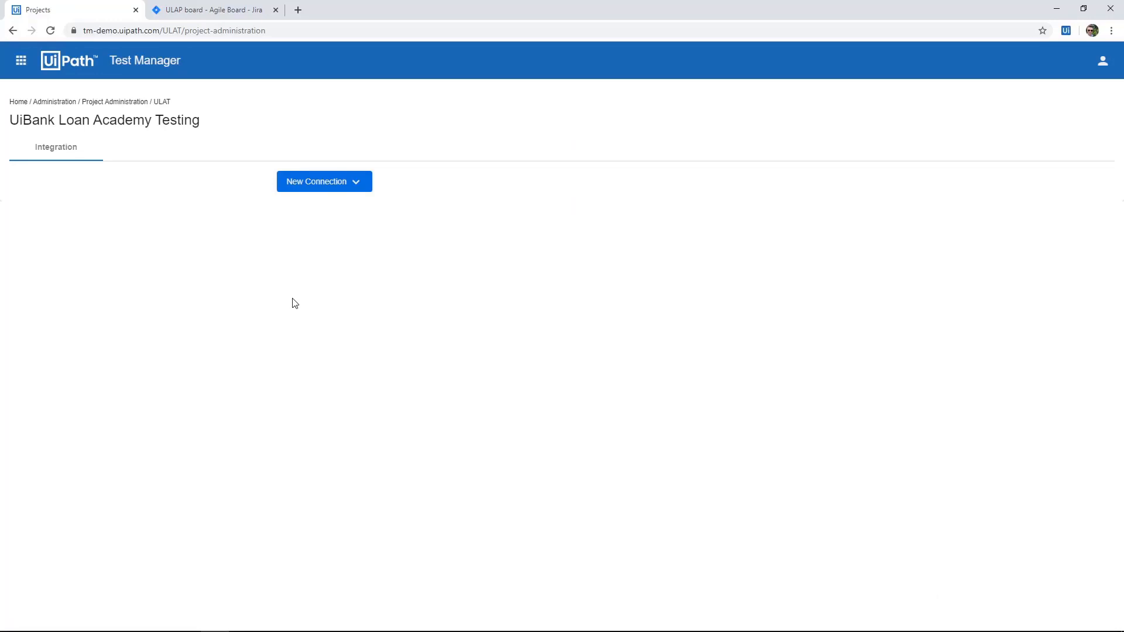
Add a new Jira connection to the project and name it "Jira Connection".
{"action": "left_click", "coordinate": [337, 182]}
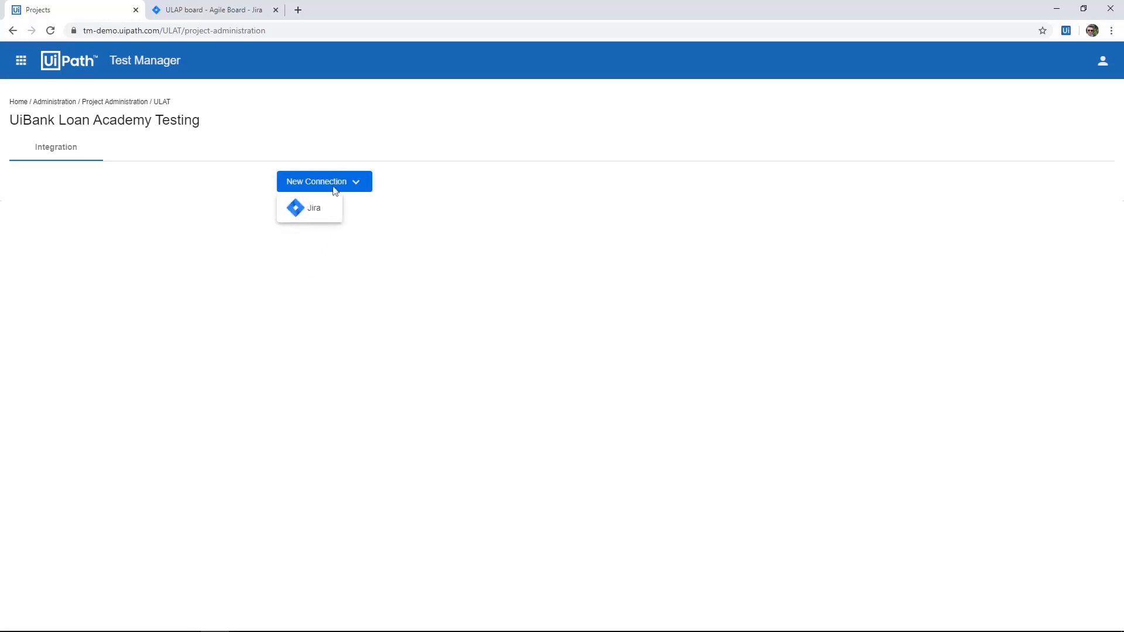
{"action": "left_click", "coordinate": [313, 210]}
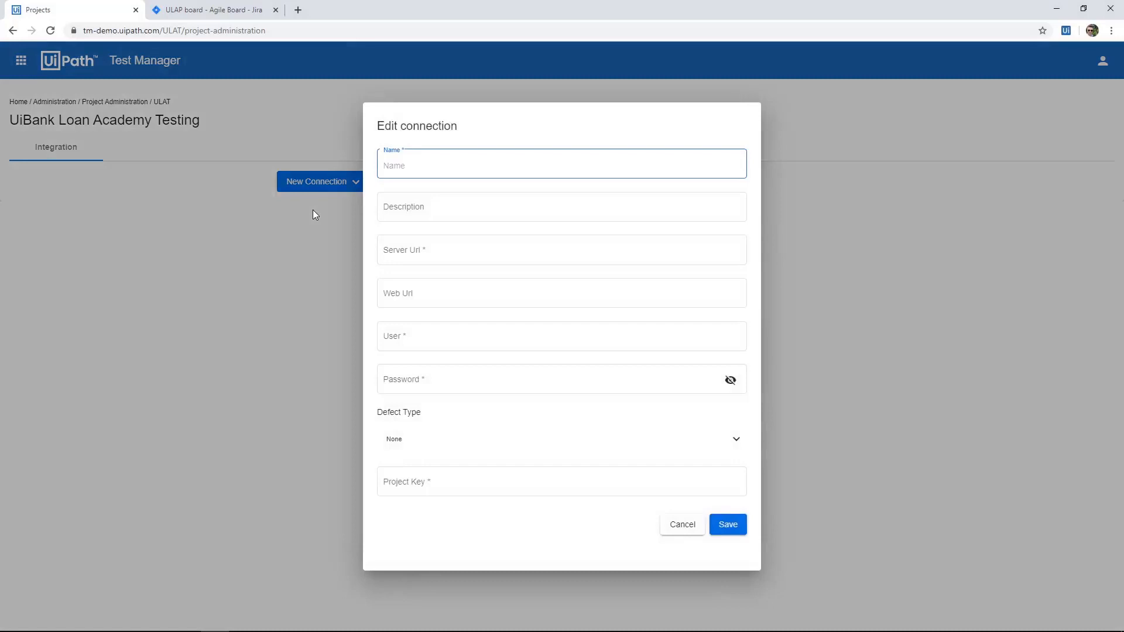
{"action": "type", "text": "Jira Connection"}
{"action": "key", "text": "Tab"}
{"action": "key", "text": "Tab"}
{"action": "left_click", "coordinate": [212, 10]}
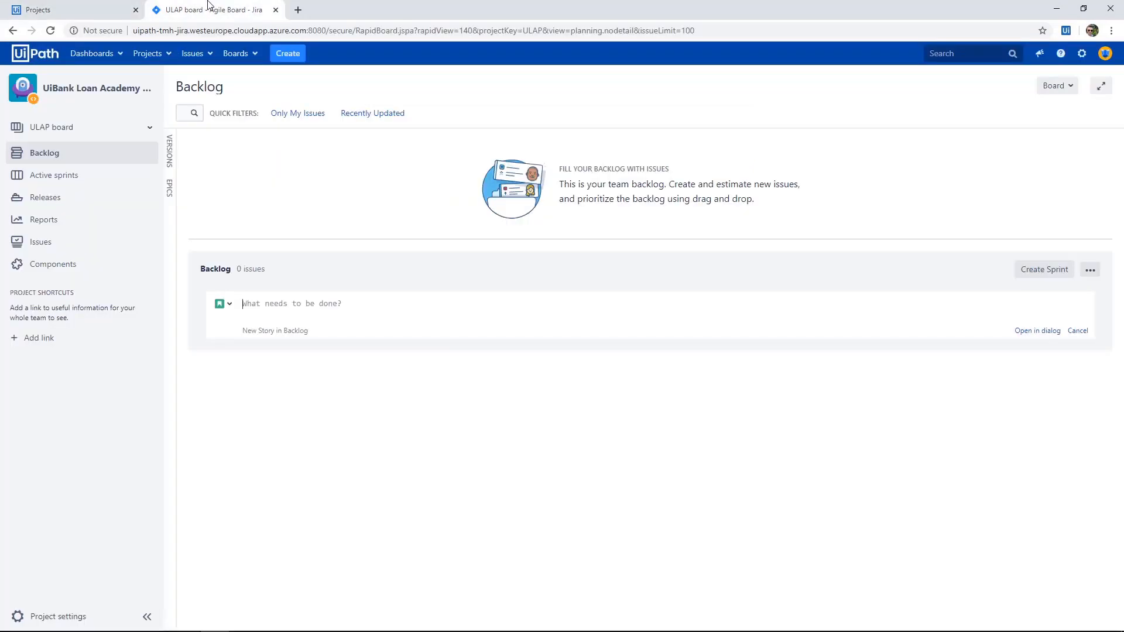
{"action": "left_click_drag", "start_coordinate": [326, 31], "coordinate": [133, 31]}
{"action": "key", "text": "ctrl+c"}
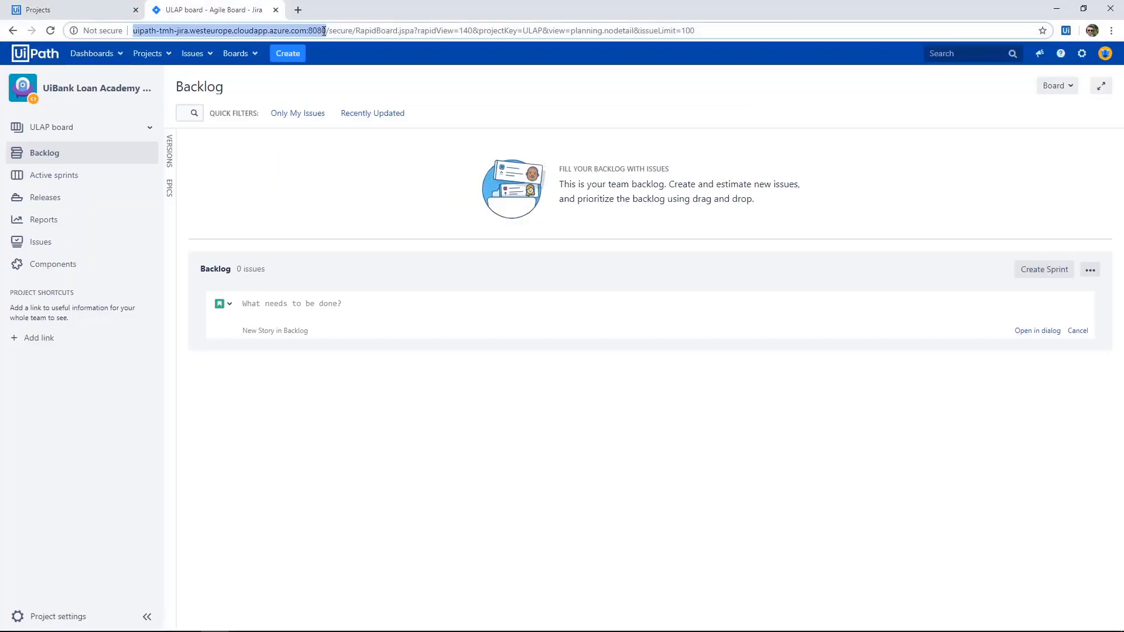
{"action": "left_click", "coordinate": [100, 8]}
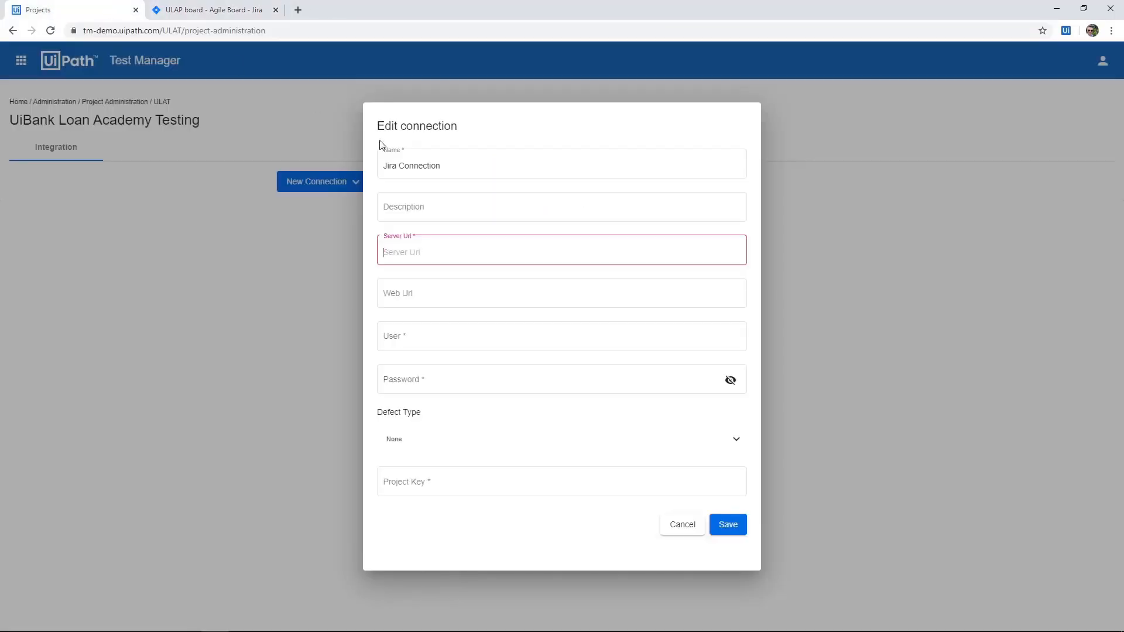
{"action": "key", "text": "ctrl+v"}
{"action": "key", "text": "Tab"}
{"action": "key", "text": "Tab"}
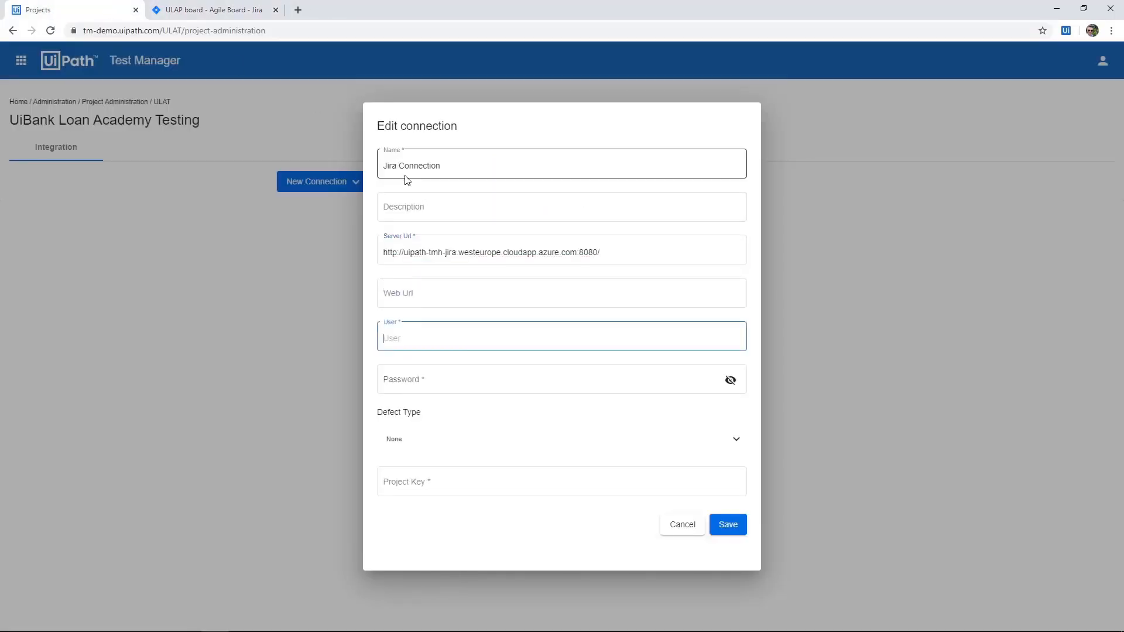
Enter the user smes and the account password for the connection, and set its defect type to Bug.
{"action": "type", "text": "smes"}
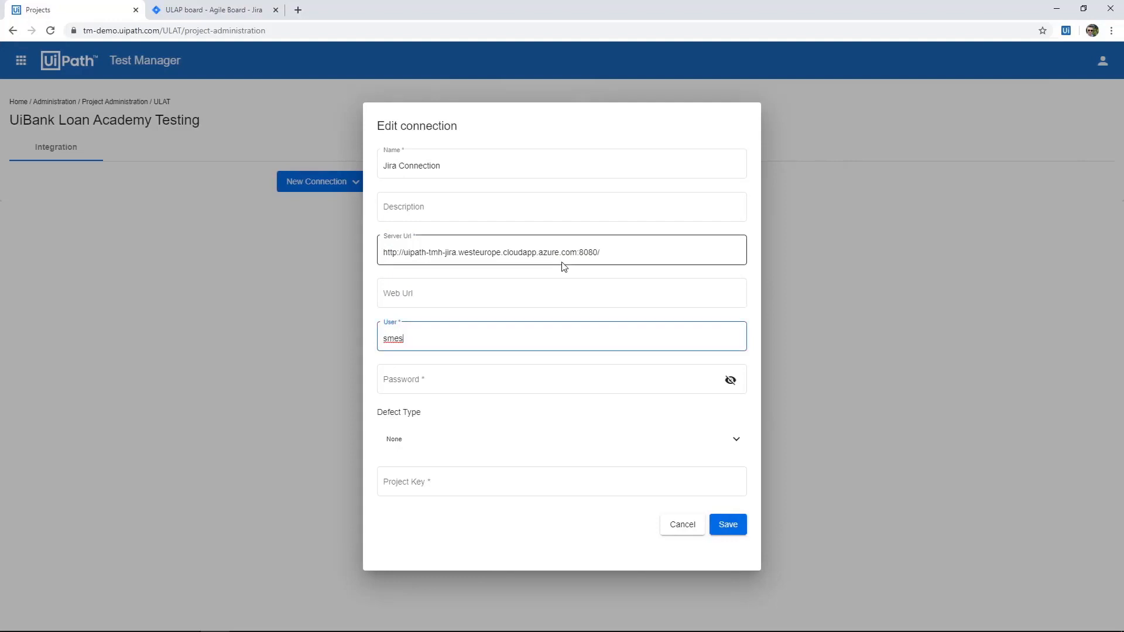
{"action": "left_click", "coordinate": [565, 381]}
{"action": "key", "text": "ctrl+v"}
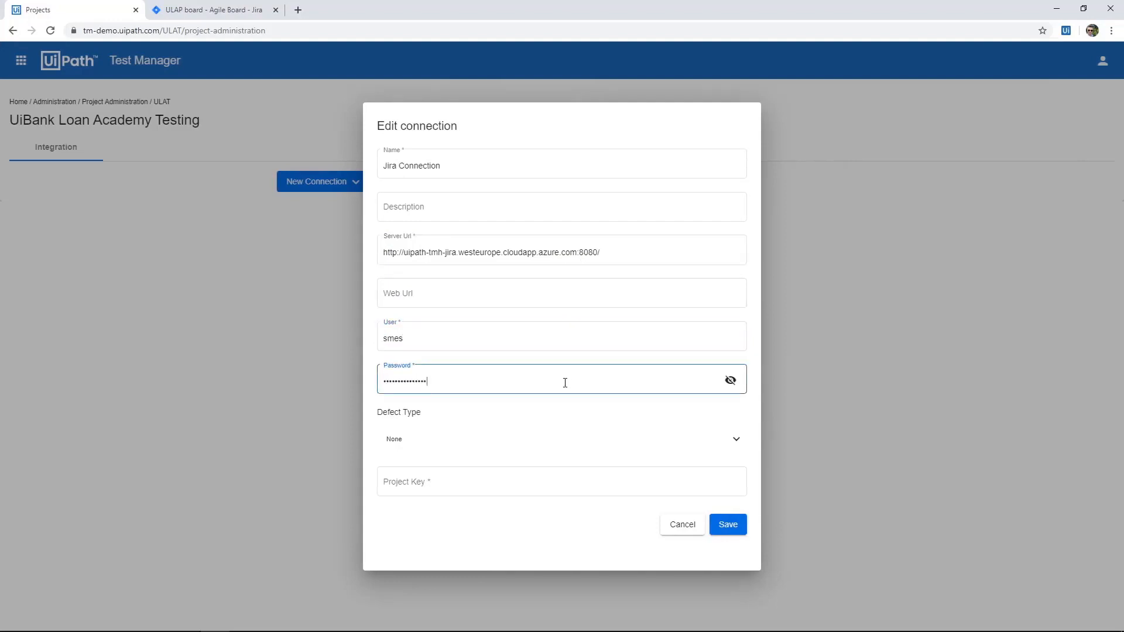
{"action": "left_click", "coordinate": [551, 440]}
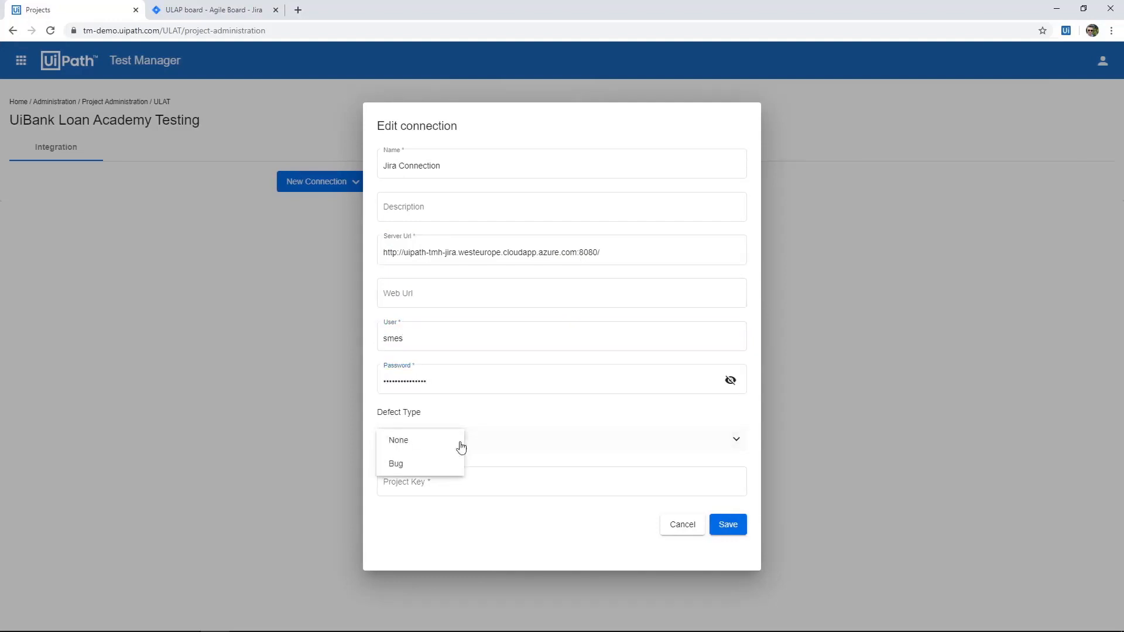
{"action": "left_click", "coordinate": [429, 463]}
Copy the project key ULAP from the Jira project's summary into the connection's project key and save the connection.
{"action": "left_click", "coordinate": [428, 483]}
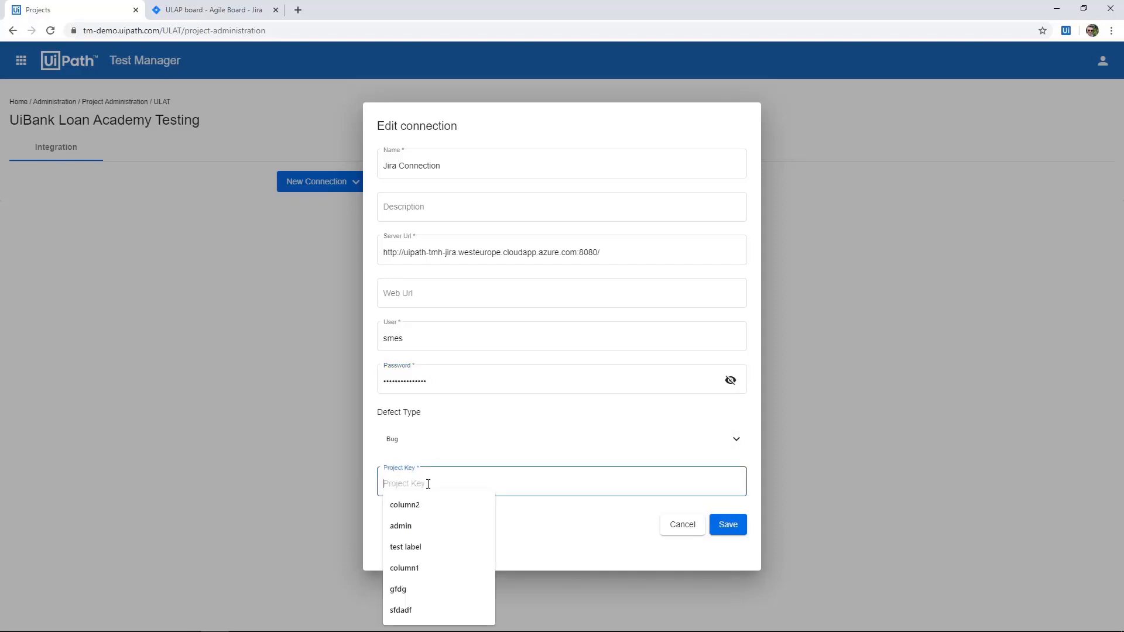
{"action": "left_click", "coordinate": [532, 525]}
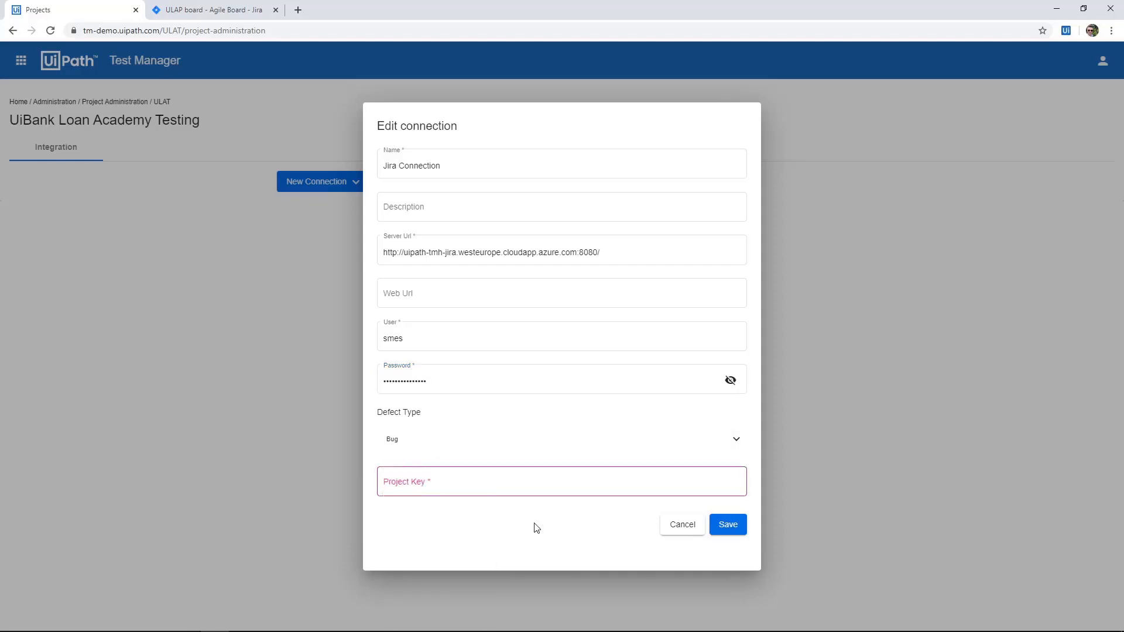
{"action": "key", "text": "ctrl+Tab"}
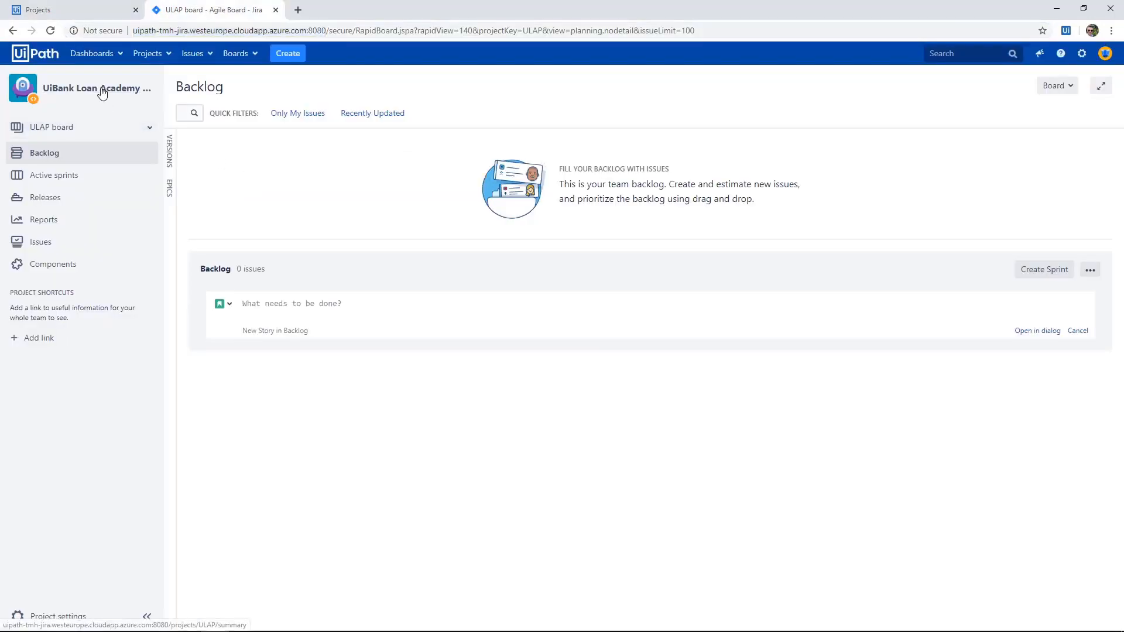
{"action": "left_click", "coordinate": [101, 92]}
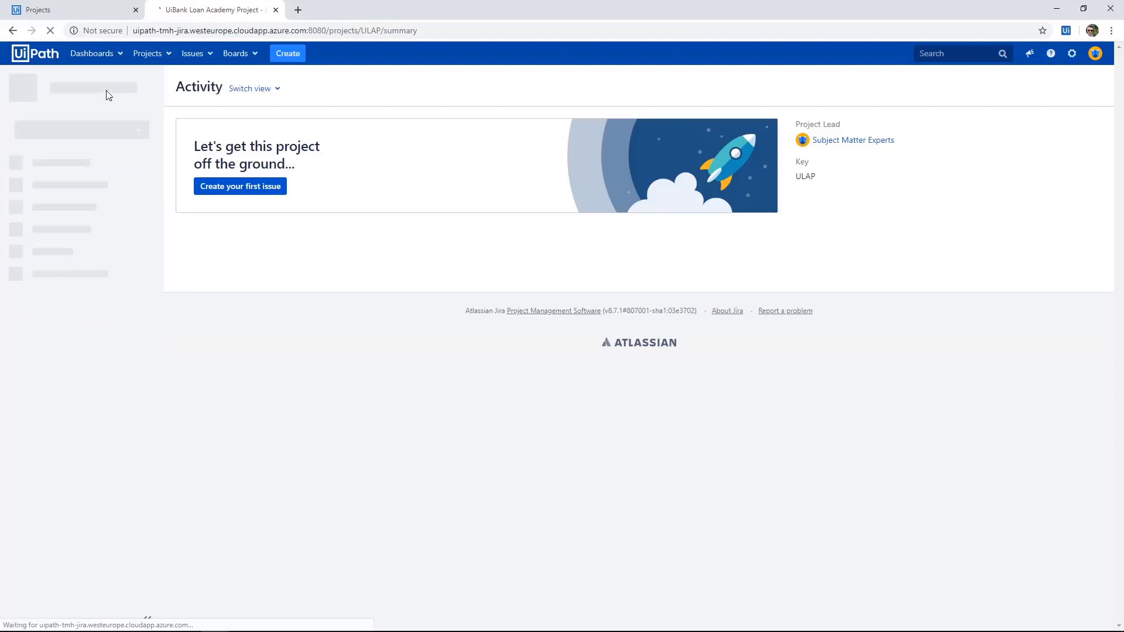
{"action": "double_click", "coordinate": [805, 177]}
{"action": "key", "text": "ctrl+c"}
{"action": "key", "text": "ctrl+Tab"}
{"action": "left_click", "coordinate": [431, 486]}
{"action": "key", "text": "ctrl+v"}
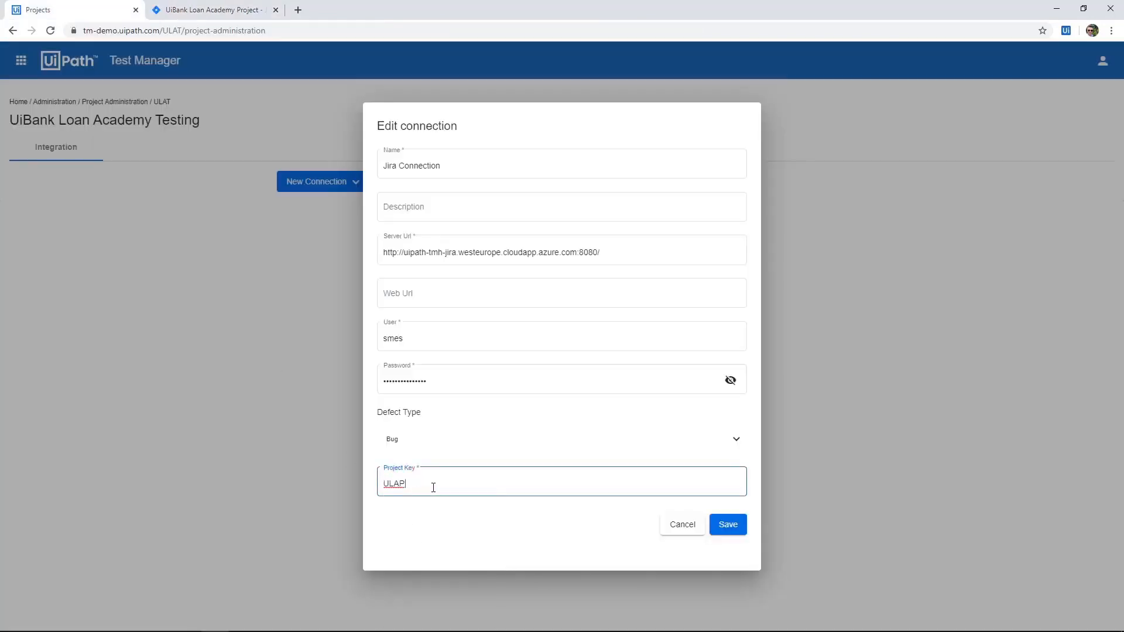
{"action": "left_click", "coordinate": [727, 525]}
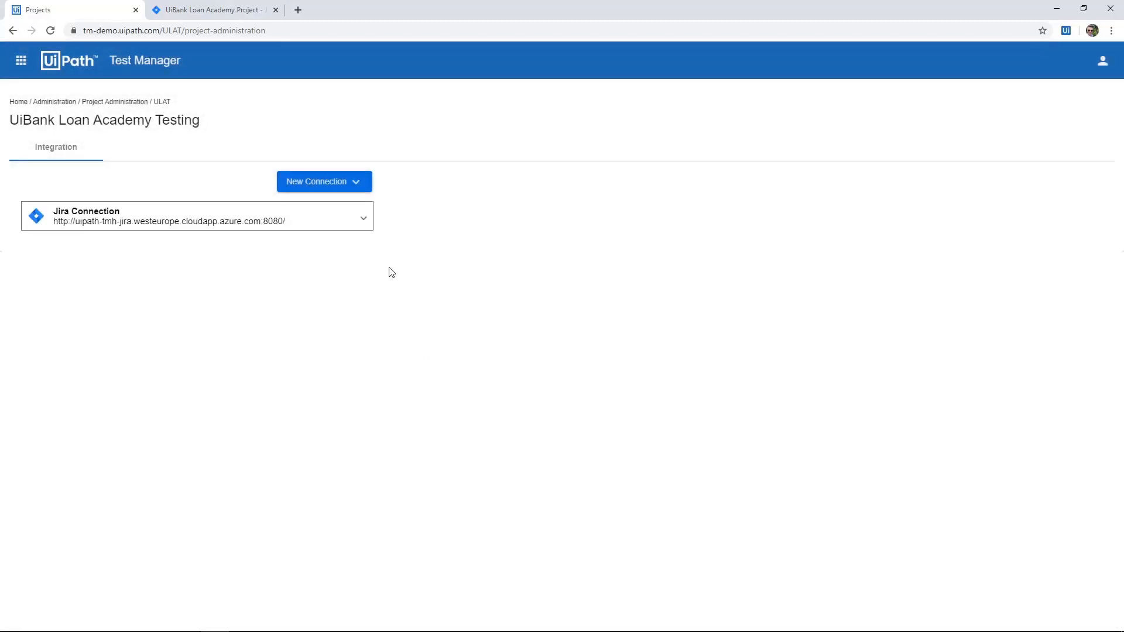
Expand the Jira Connection's details, and in Jira open the UiPath Test Manager page of the project's settings.
{"action": "left_click", "coordinate": [365, 221]}
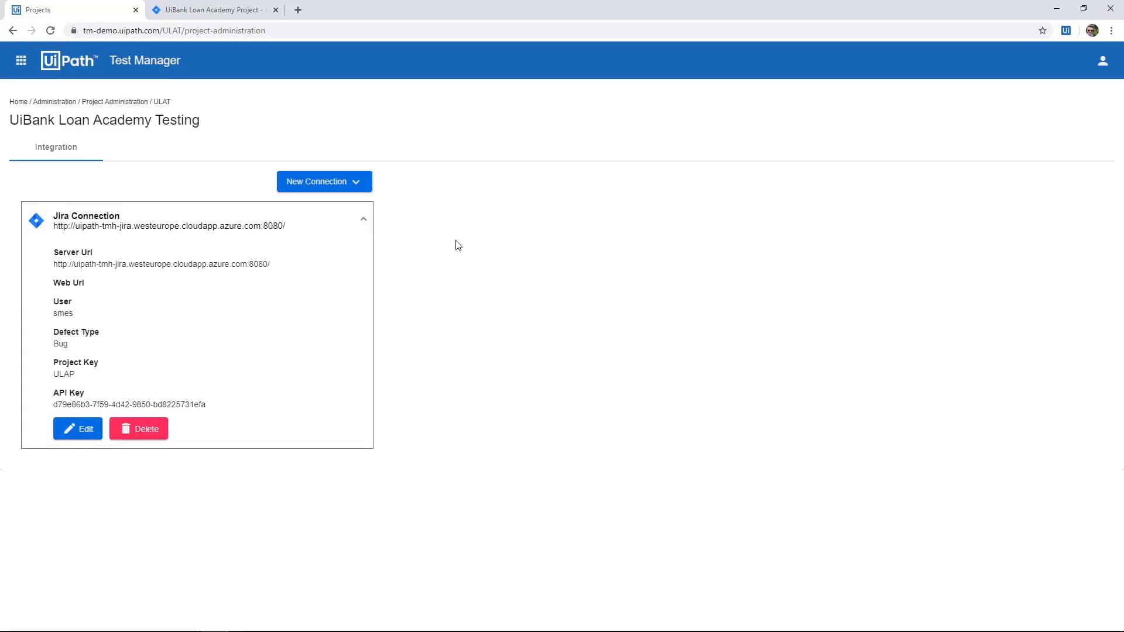
{"action": "left_click", "coordinate": [213, 10]}
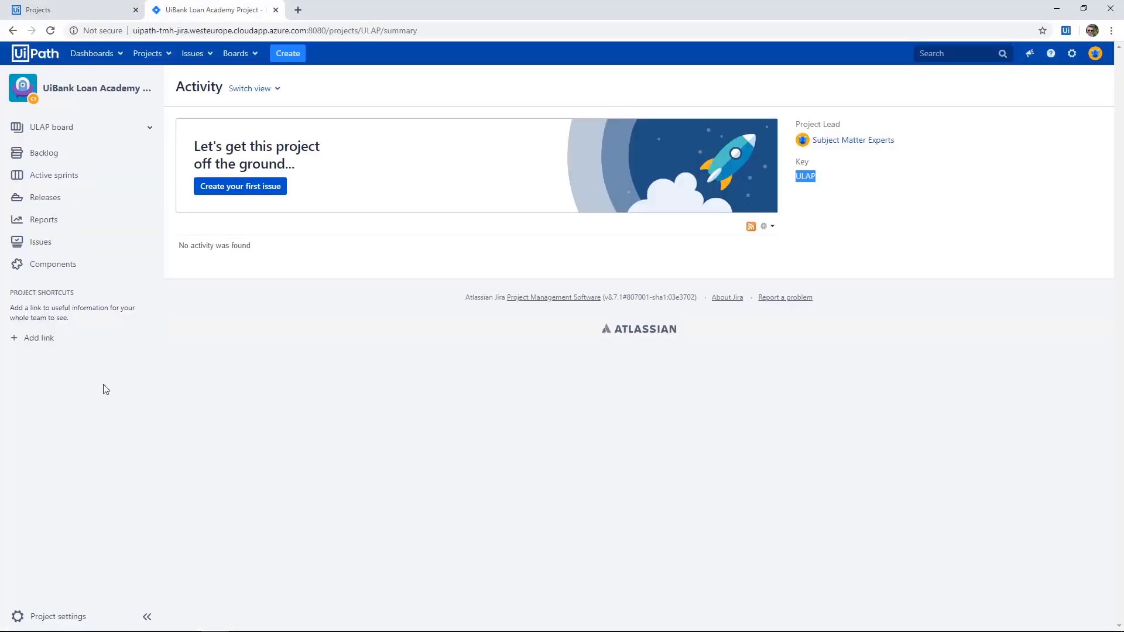
{"action": "left_click", "coordinate": [60, 616]}
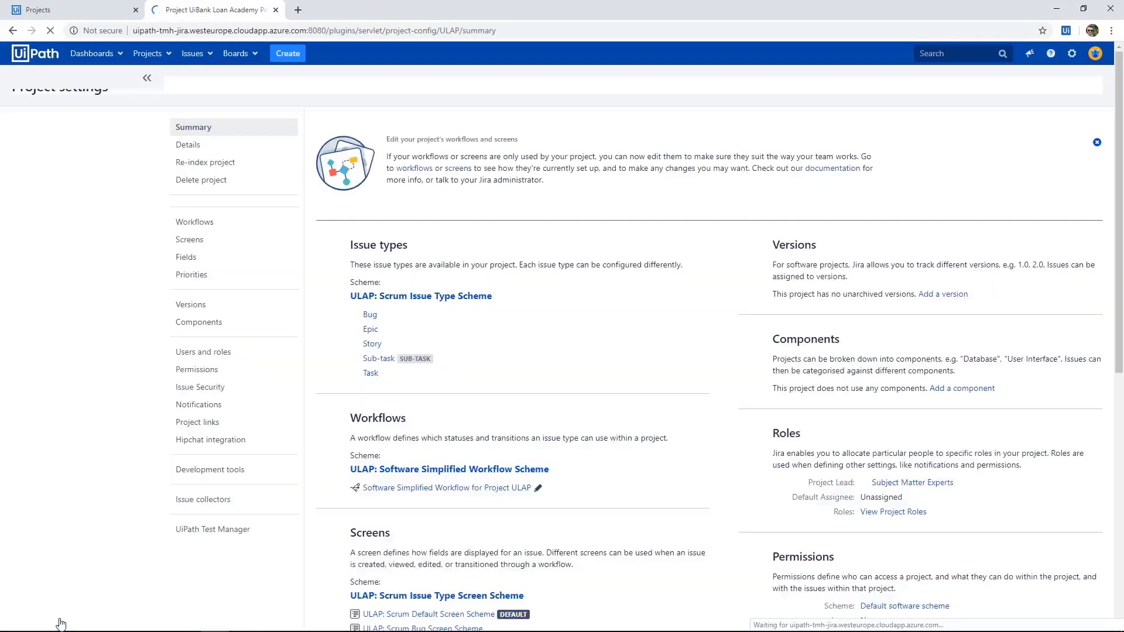
{"action": "scroll", "coordinate": [205, 450], "scroll_direction": "down", "scroll_amount": 3}
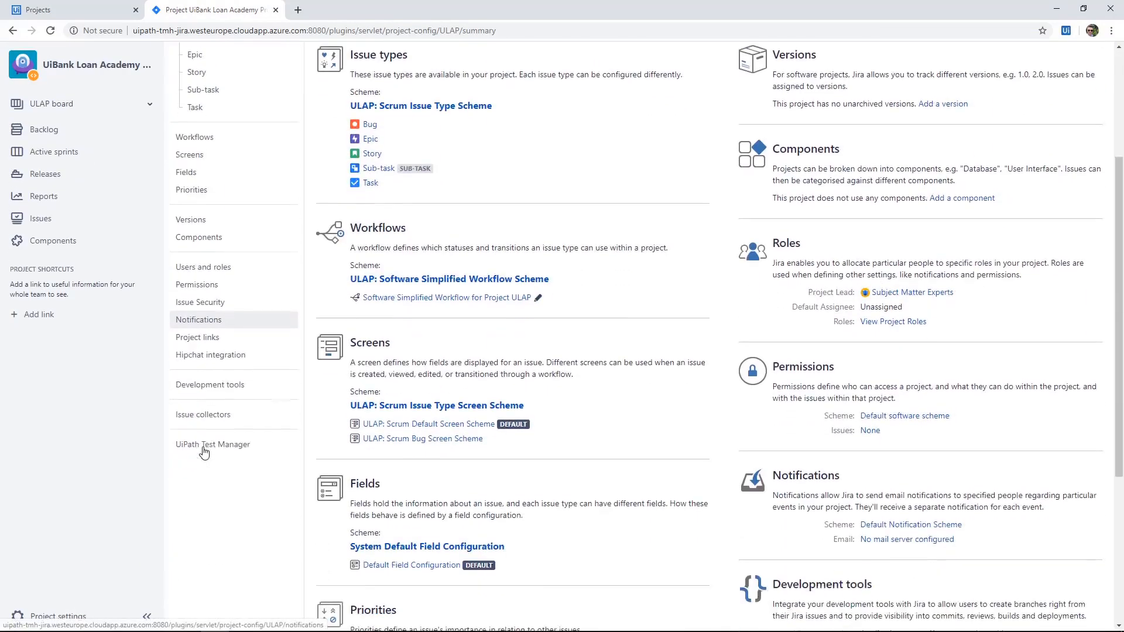
{"action": "left_click", "coordinate": [206, 446]}
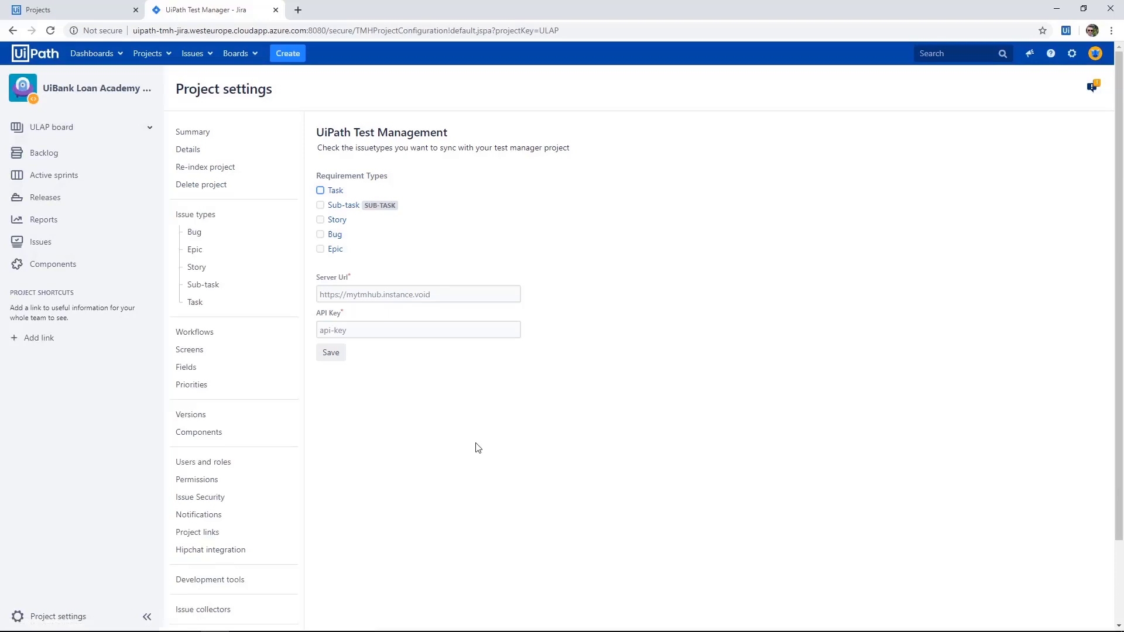
Select Story, Bug and Epic as the requirement types to sync with Test Manager.
{"action": "left_click", "coordinate": [320, 220]}
{"action": "left_click", "coordinate": [320, 234]}
{"action": "left_click", "coordinate": [320, 249]}
{"action": "left_click", "coordinate": [114, 11]}
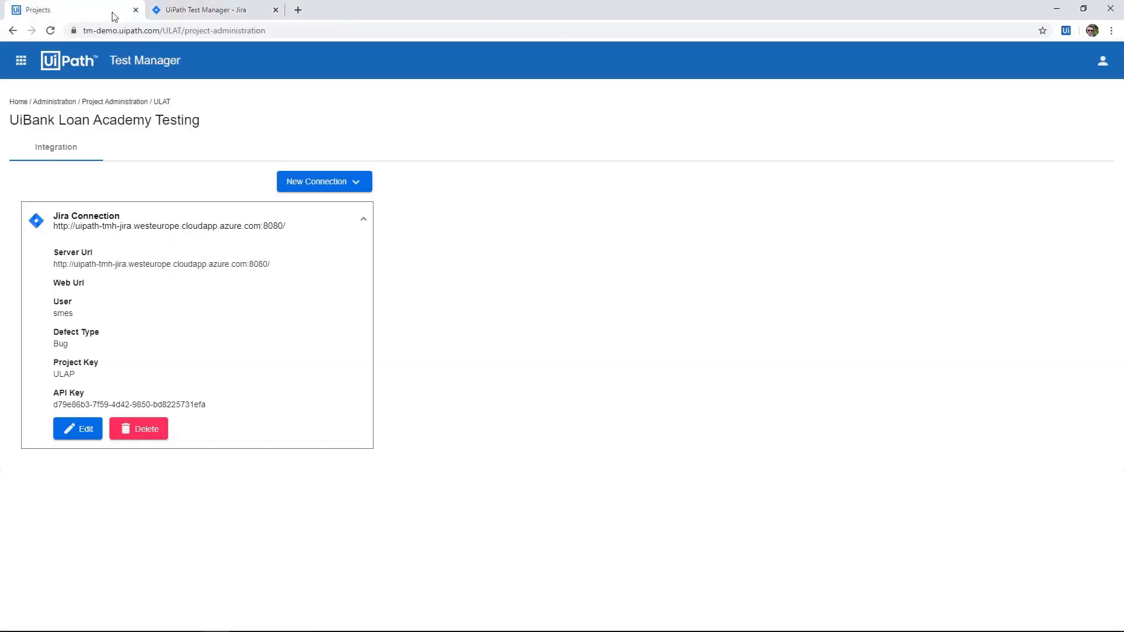
{"action": "left_click", "coordinate": [157, 31]}
{"action": "left_click", "coordinate": [234, 12]}
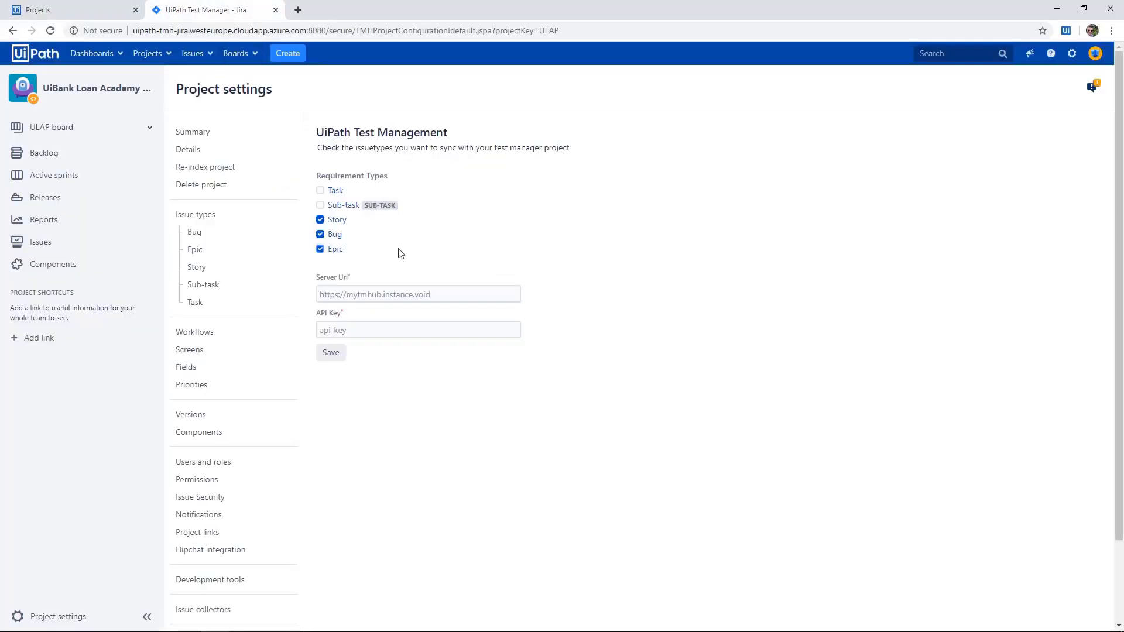
{"action": "left_click", "coordinate": [373, 294]}
Copy the API key from the Jira Connection in Test Manager into the Jira project's Test Manager settings and save them.
{"action": "left_click", "coordinate": [99, 11]}
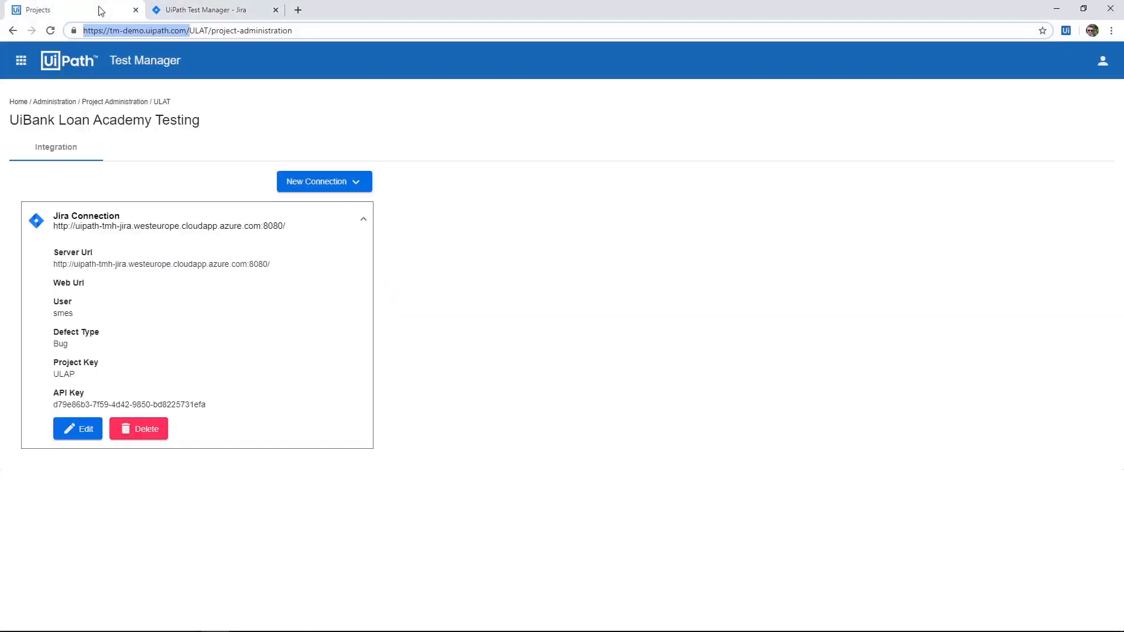
{"action": "left_click_drag", "start_coordinate": [213, 407], "coordinate": [52, 404]}
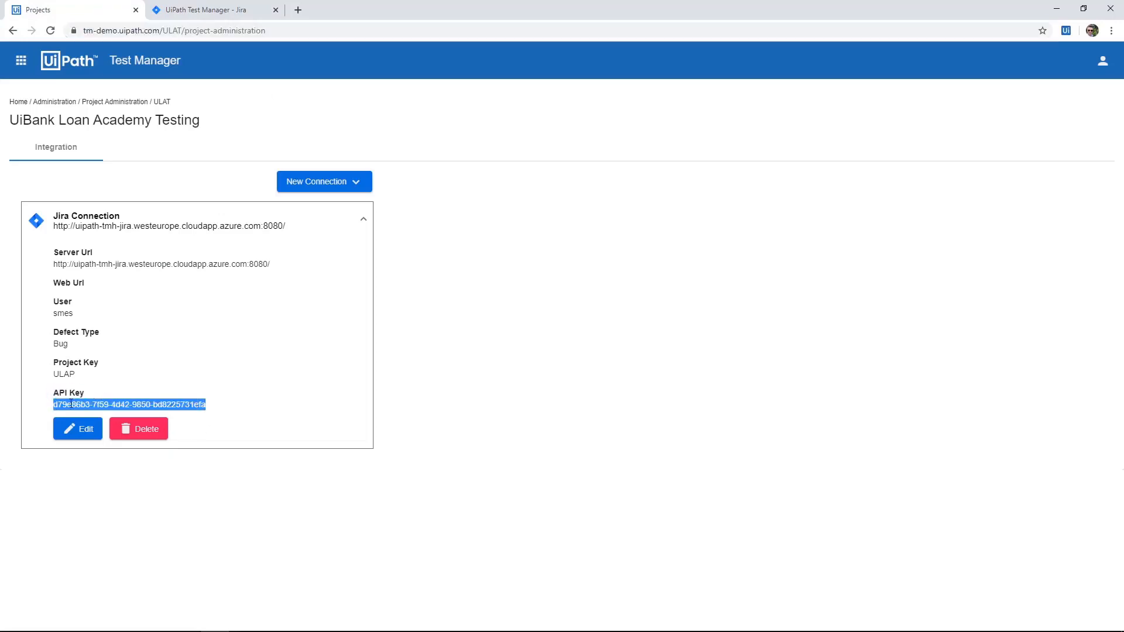
{"action": "left_click", "coordinate": [199, 11]}
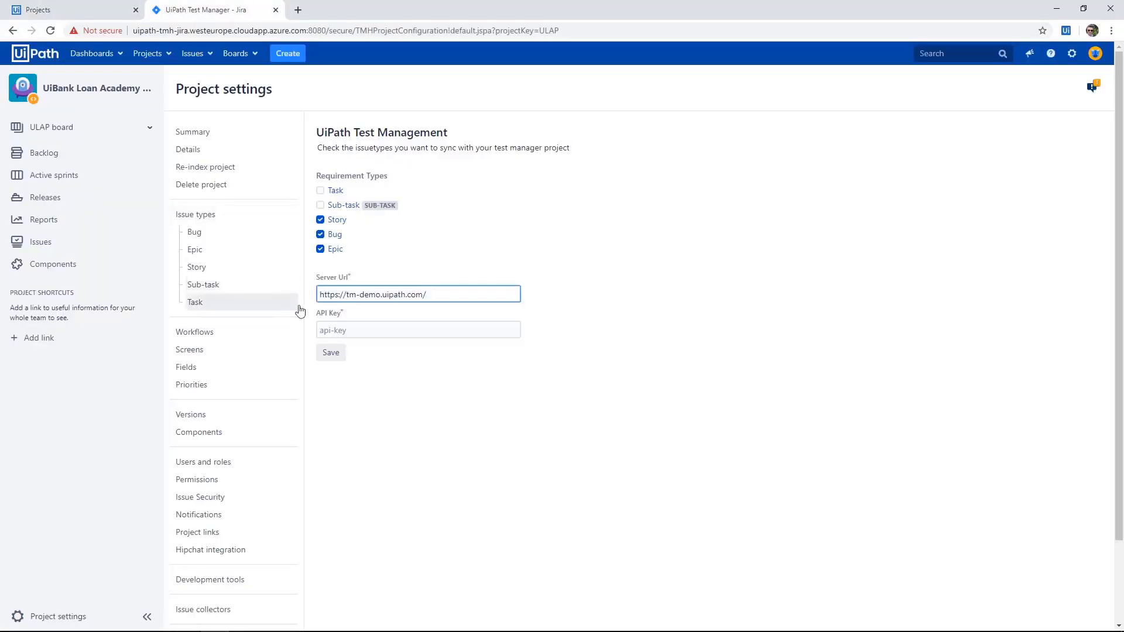
{"action": "left_click", "coordinate": [359, 331]}
{"action": "key", "text": "ctrl+v"}
{"action": "left_click", "coordinate": [330, 353]}
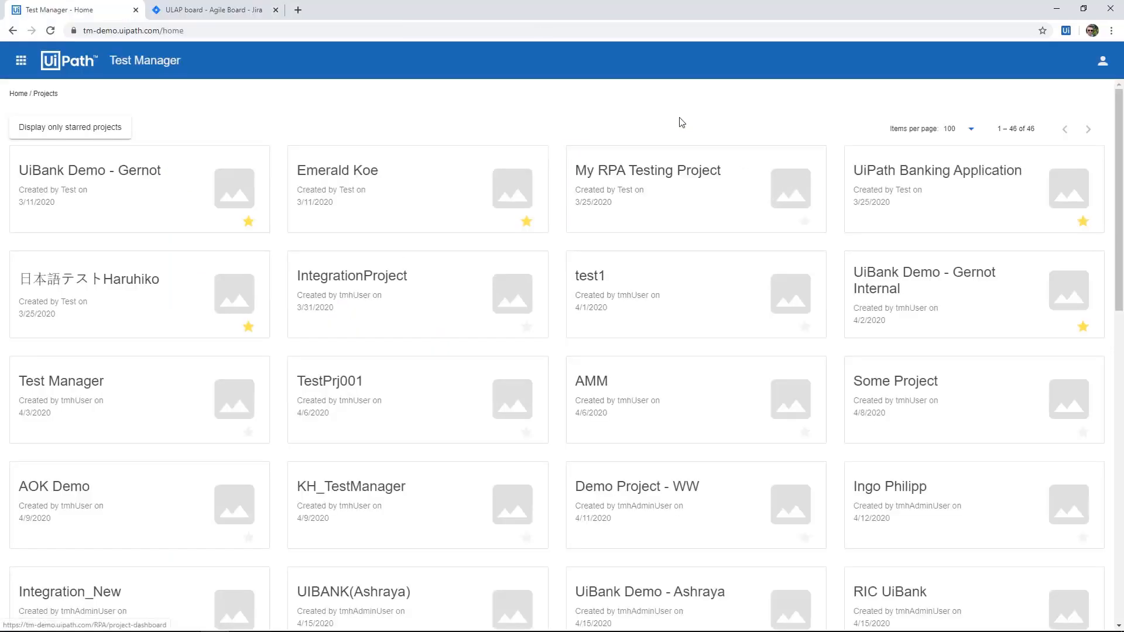
Open the UiBank Loan Academy Testing project in Test Manager and go to its requirements.
{"action": "scroll", "coordinate": [679, 121], "scroll_direction": "down", "scroll_amount": 2}
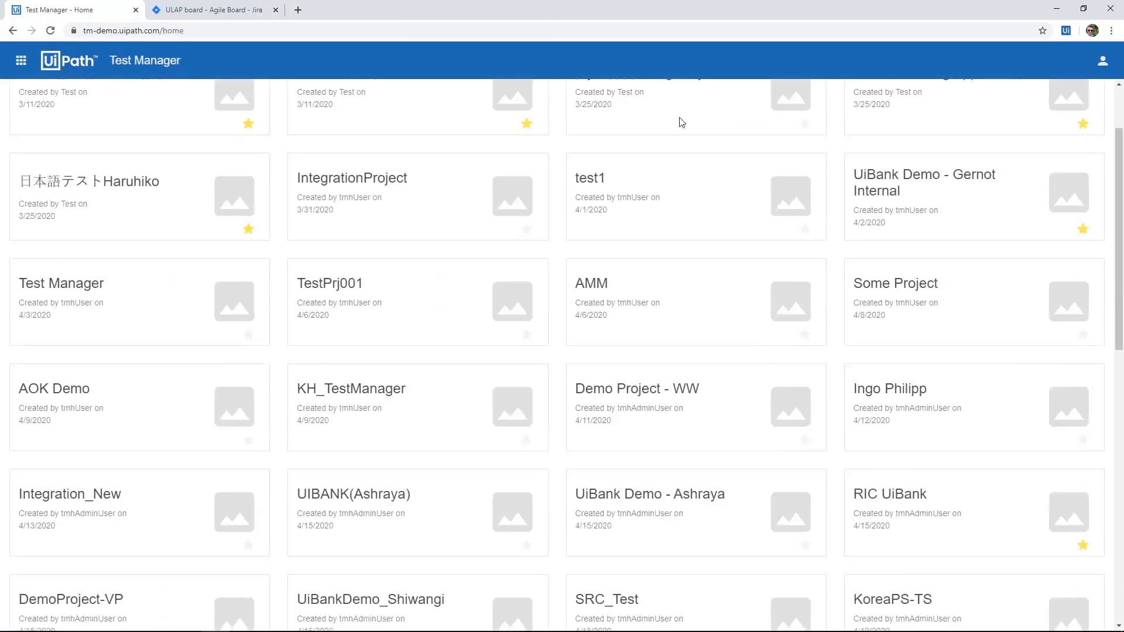
{"action": "scroll", "coordinate": [681, 122], "scroll_direction": "down", "scroll_amount": 2}
{"action": "scroll", "coordinate": [681, 122], "scroll_direction": "down", "scroll_amount": 2}
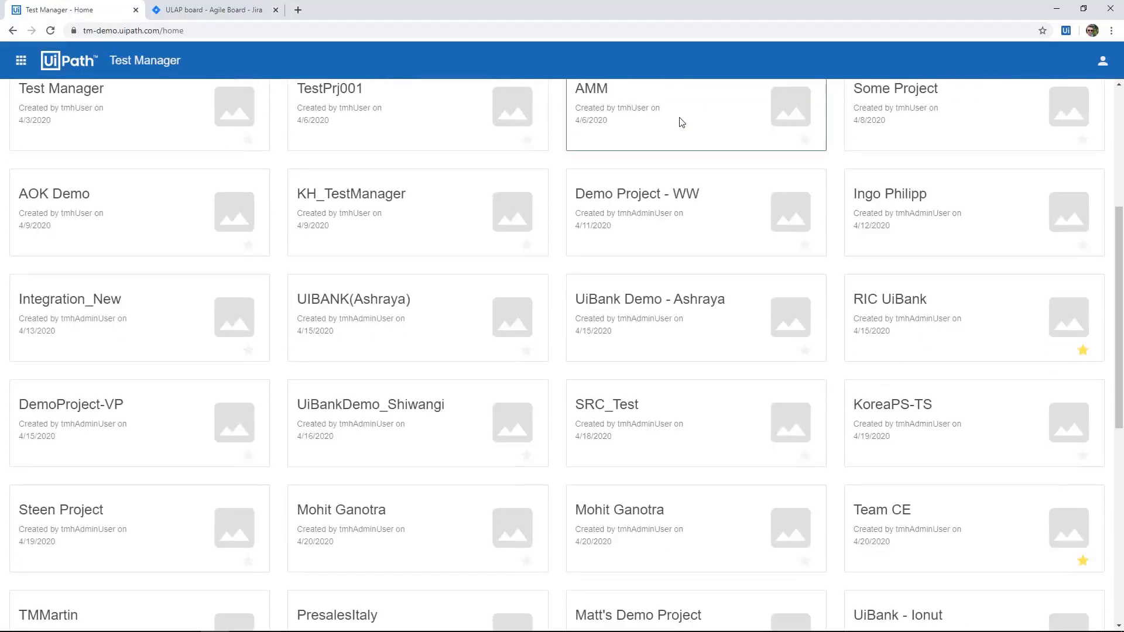
{"action": "scroll", "coordinate": [678, 120], "scroll_direction": "down", "scroll_amount": 2}
{"action": "scroll", "coordinate": [680, 119], "scroll_direction": "down", "scroll_amount": 4}
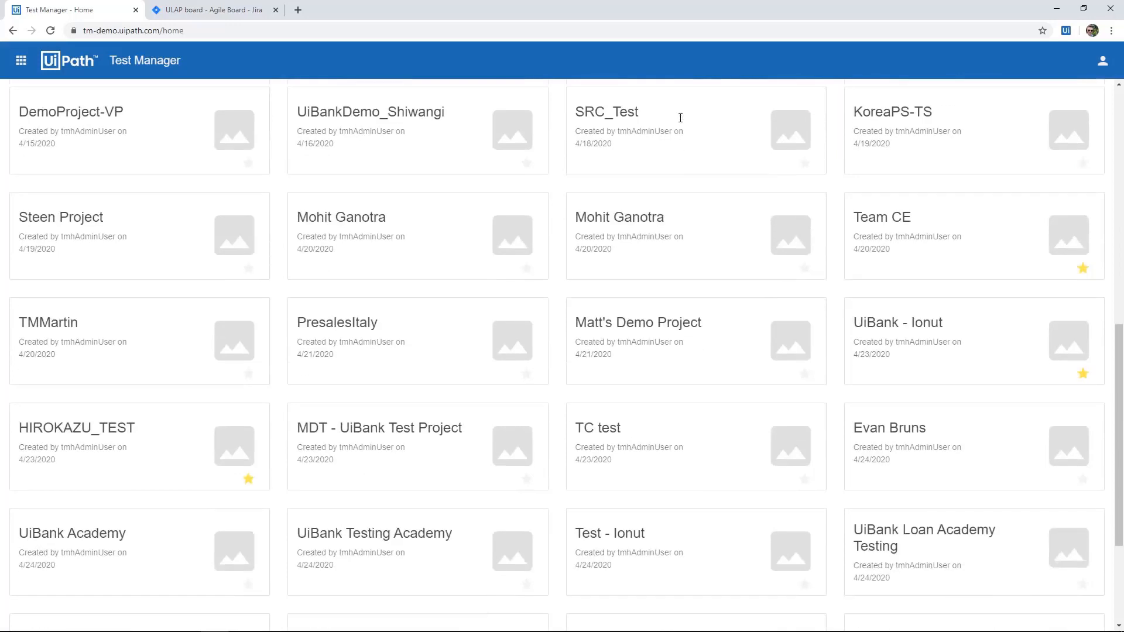
{"action": "left_click", "coordinate": [1064, 540]}
{"action": "left_click", "coordinate": [118, 180]}
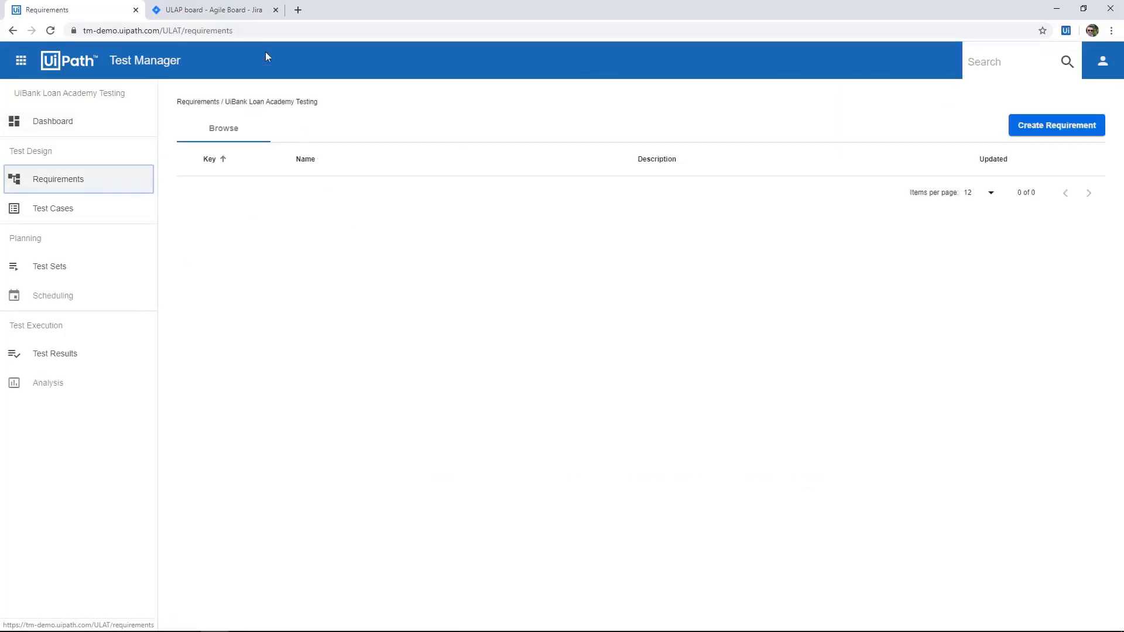
Switch to the Jira project's backlog and add a story named Create High Volume Loan.
{"action": "left_click", "coordinate": [252, 10]}
{"action": "type", "text": "Crea"}
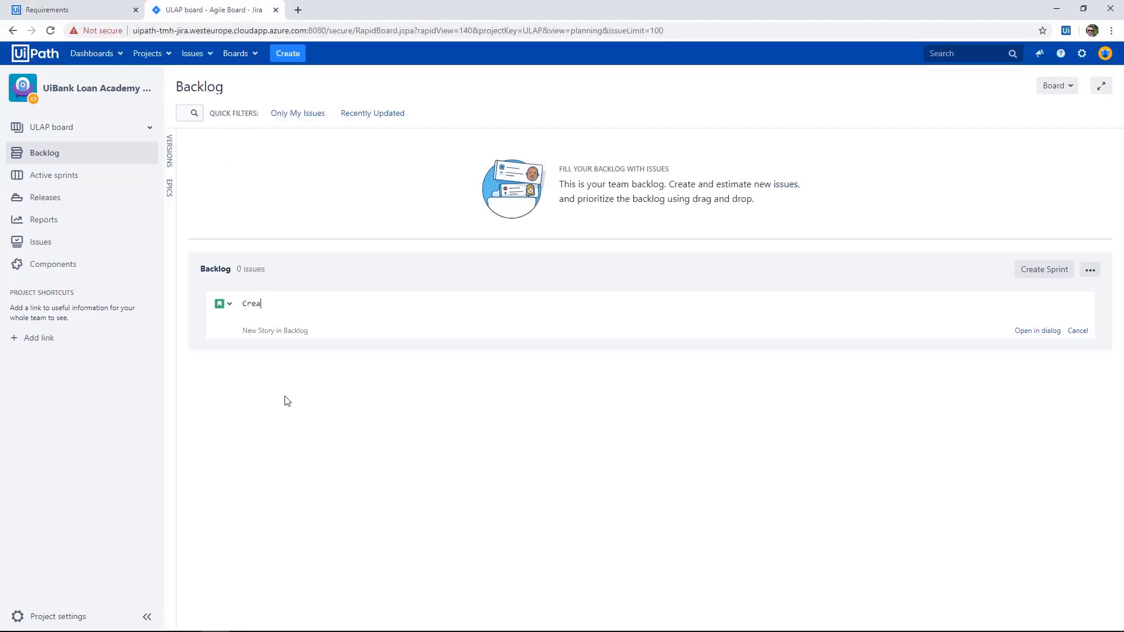
{"action": "type", "text": "te High Volume Loan"}
{"action": "key", "text": "Return"}
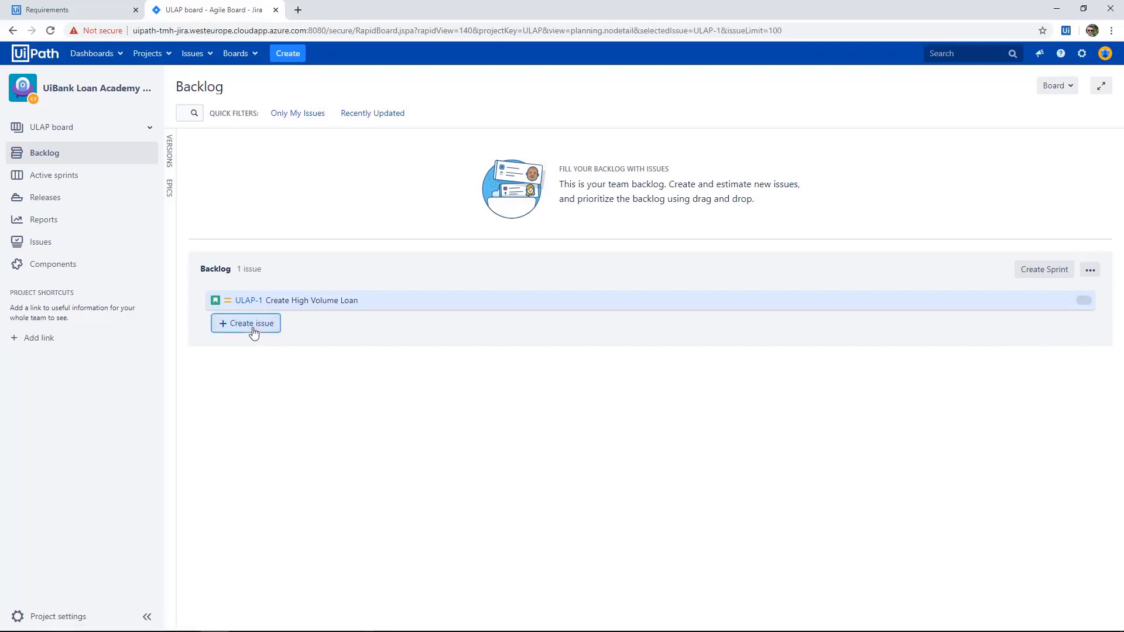
Add a second backlog story named Create Medium Volume Loan, and reload the project's requirements in Test Manager.
{"action": "left_click", "coordinate": [251, 324]}
{"action": "type", "text": "Create Medium Volume Loan"}
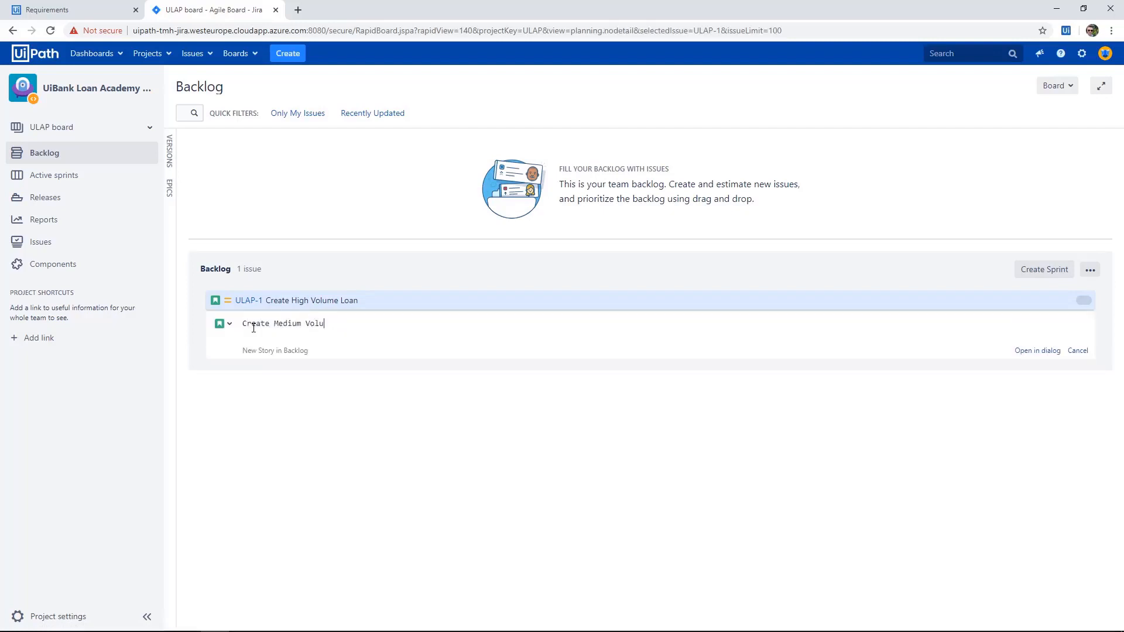
{"action": "key", "text": "Return"}
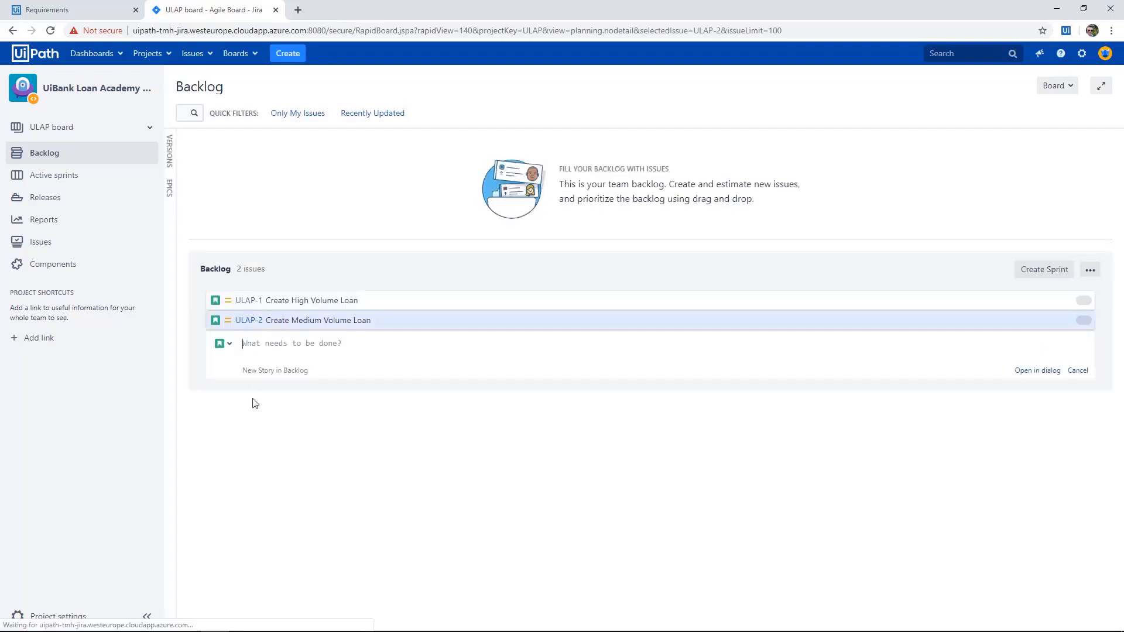
{"action": "left_click", "coordinate": [69, 5]}
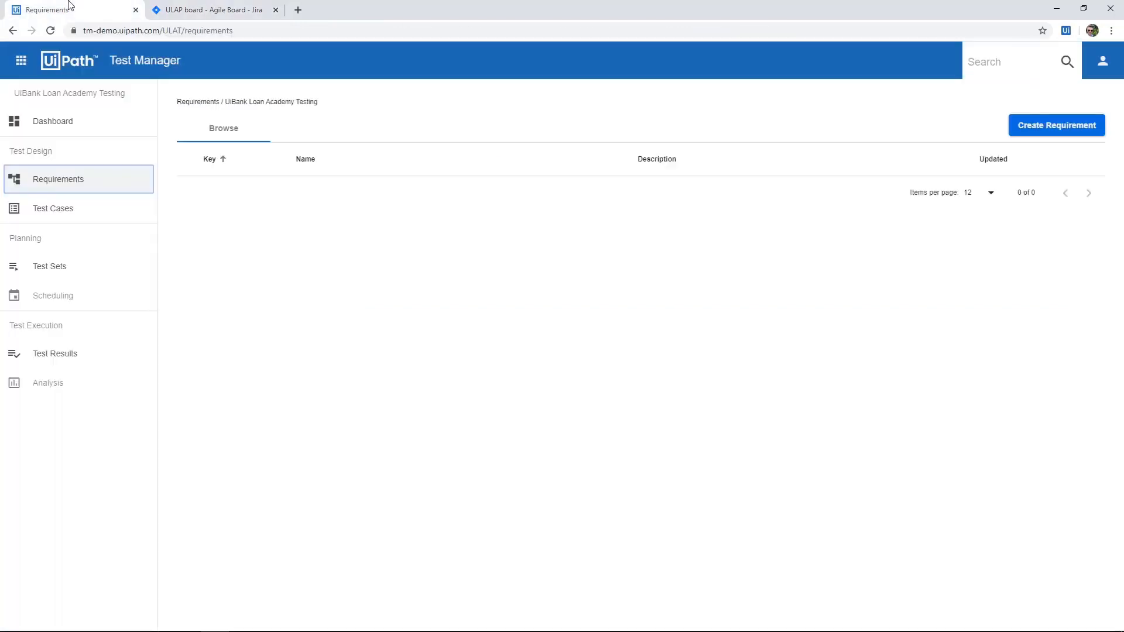
{"action": "left_click", "coordinate": [51, 30]}
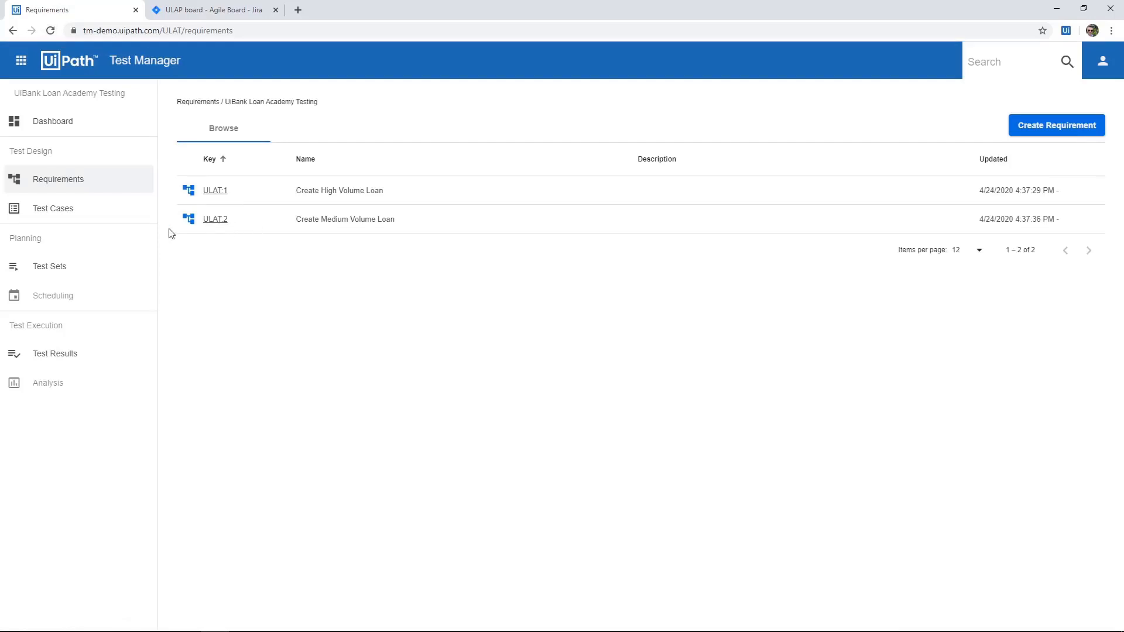
Create a test case named Overvalue Loan with the description "Create a loan that will be rejected because the value is too big. > 100000".
{"action": "left_click", "coordinate": [63, 223]}
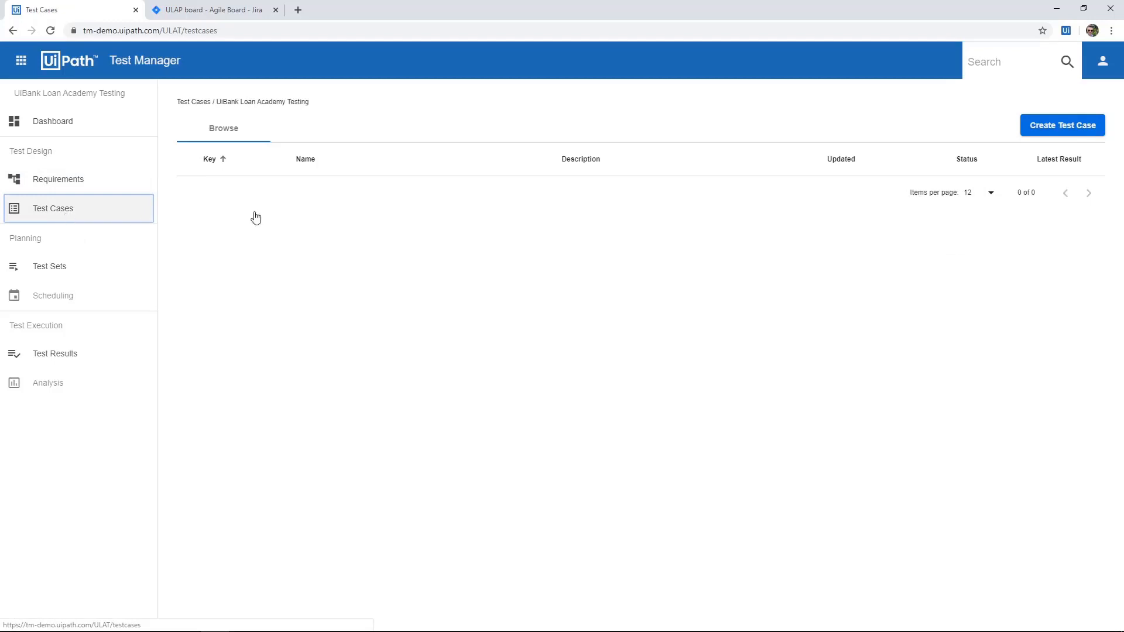
{"action": "left_click", "coordinate": [1063, 130]}
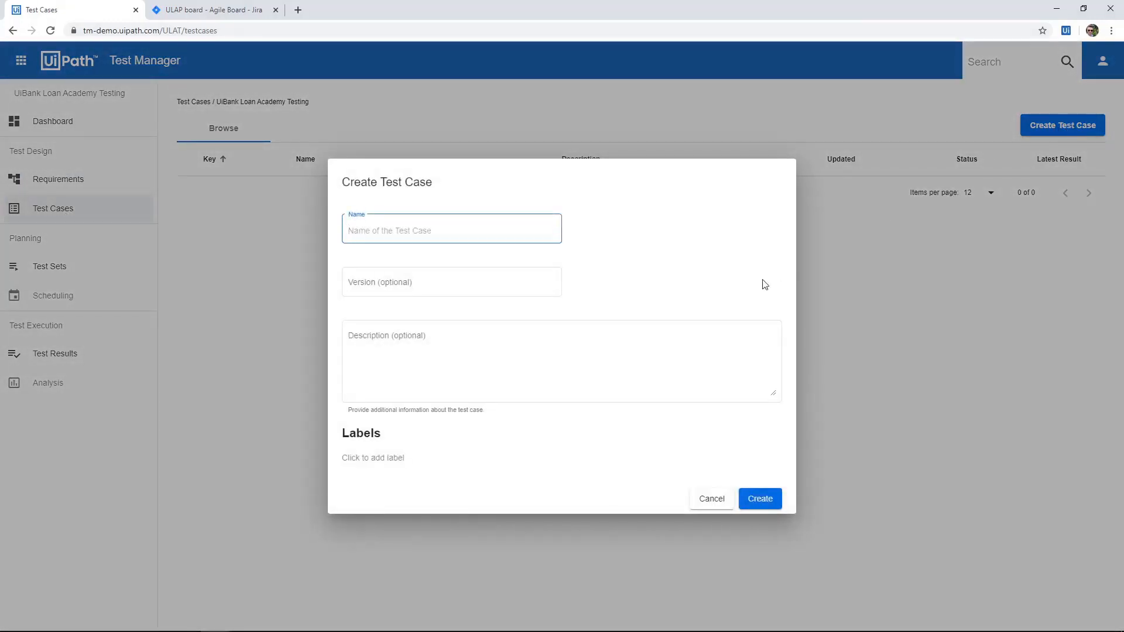
{"action": "type", "text": "Overvalue Loan"}
{"action": "left_click", "coordinate": [733, 350]}
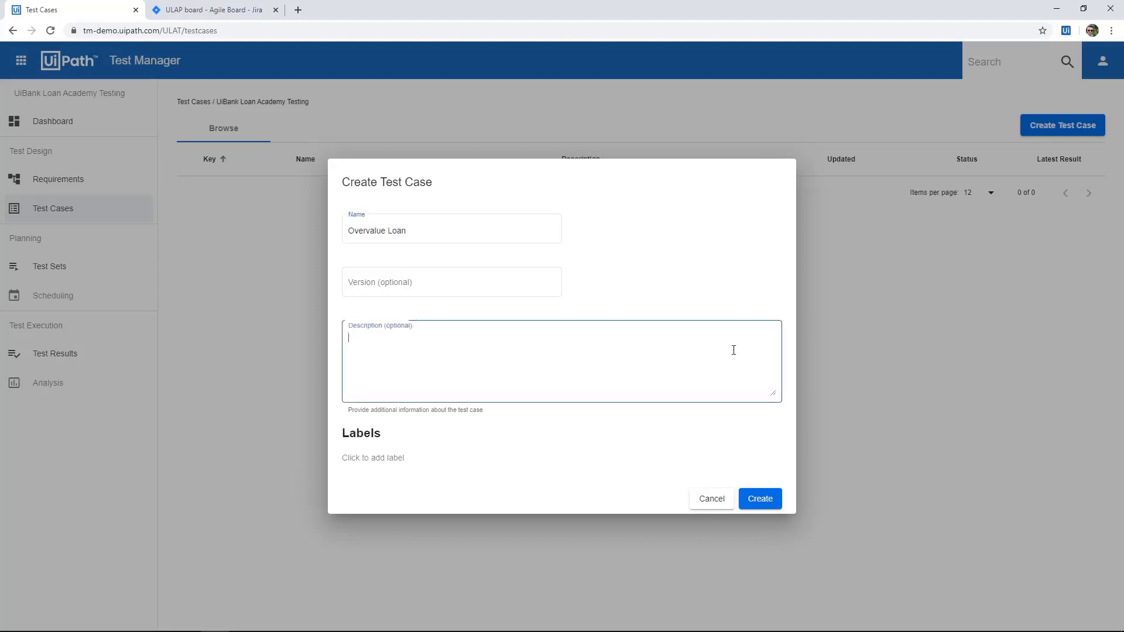
{"action": "type", "text": "Create a loan that will be rejected because the value is too big. > 100000"}
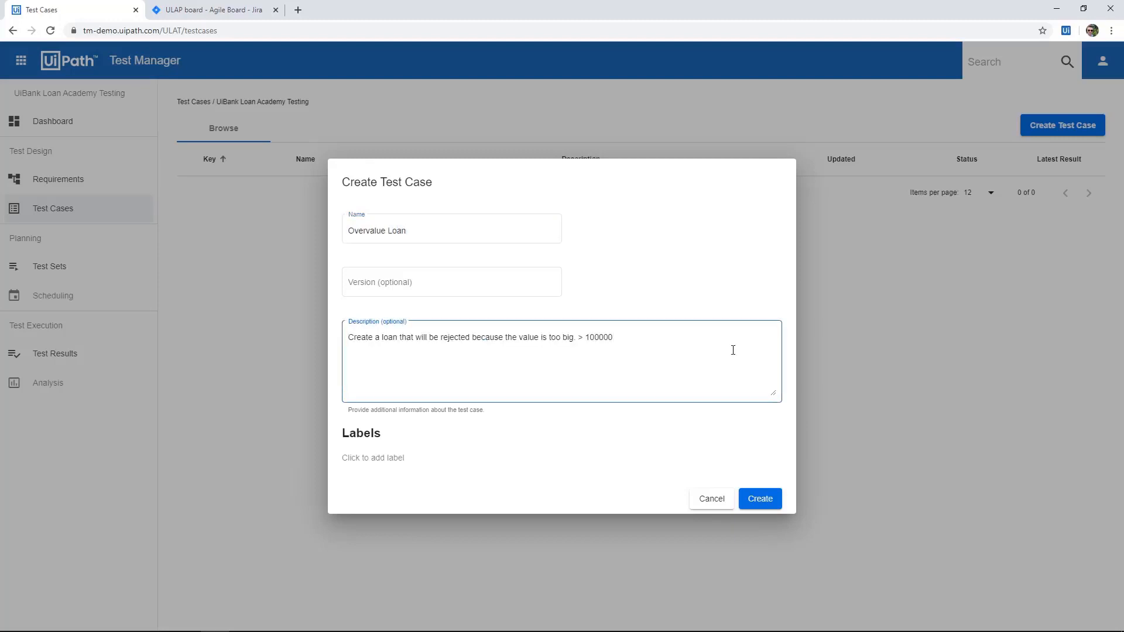
{"action": "left_click", "coordinate": [761, 501]}
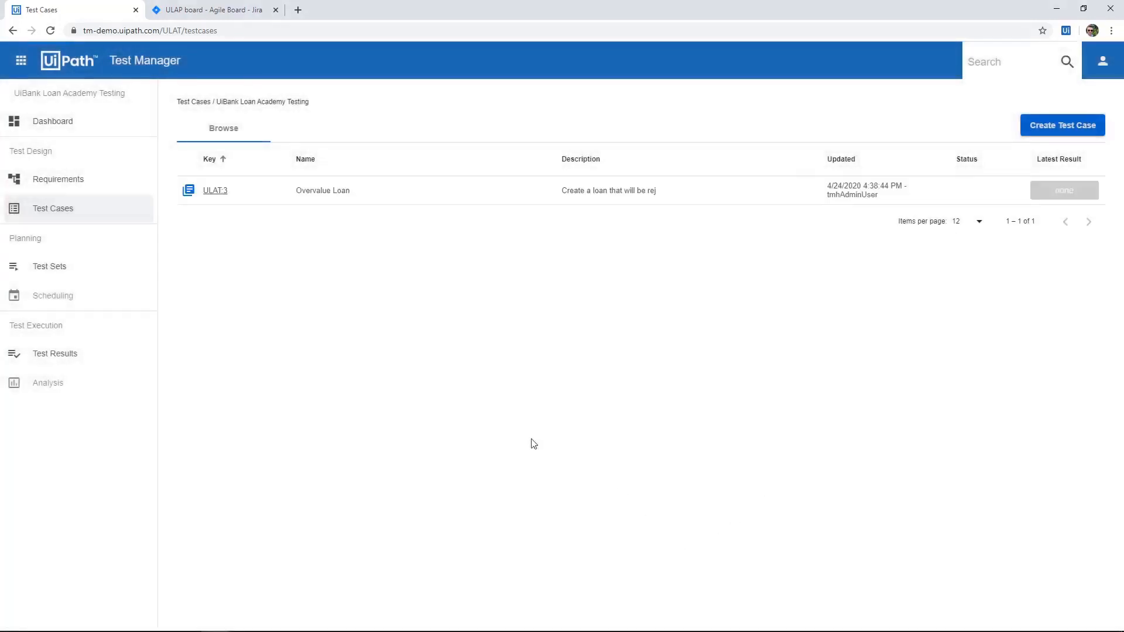
Open the manual steps of the Overvalue Loan test case and add a first step described as "Open UiBank web app".
{"action": "left_click", "coordinate": [214, 190]}
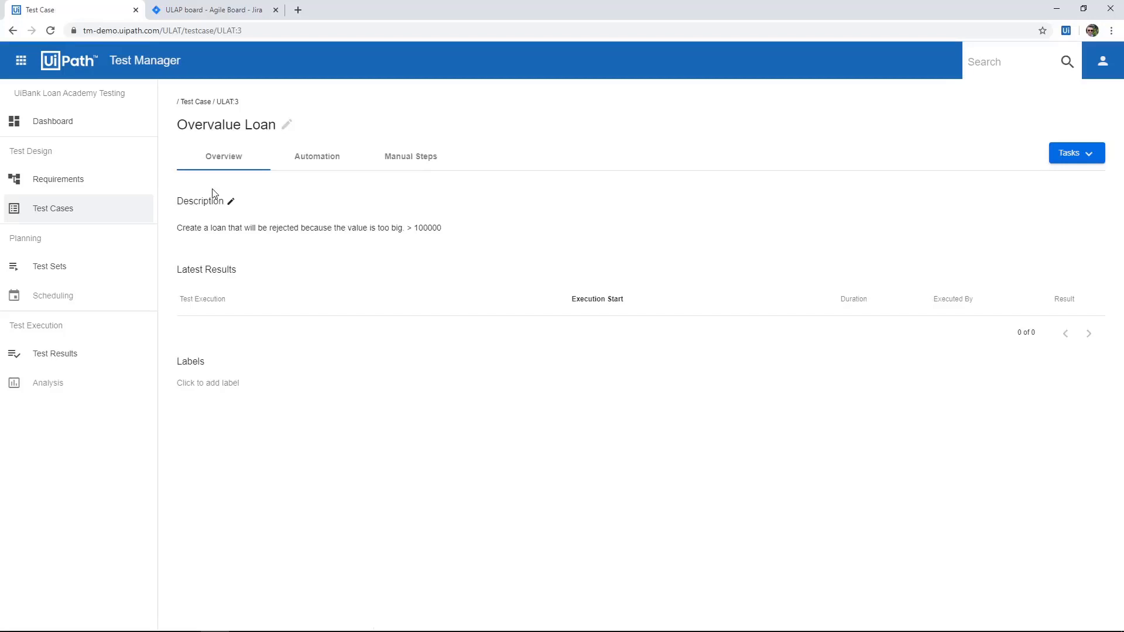
{"action": "left_click", "coordinate": [414, 158]}
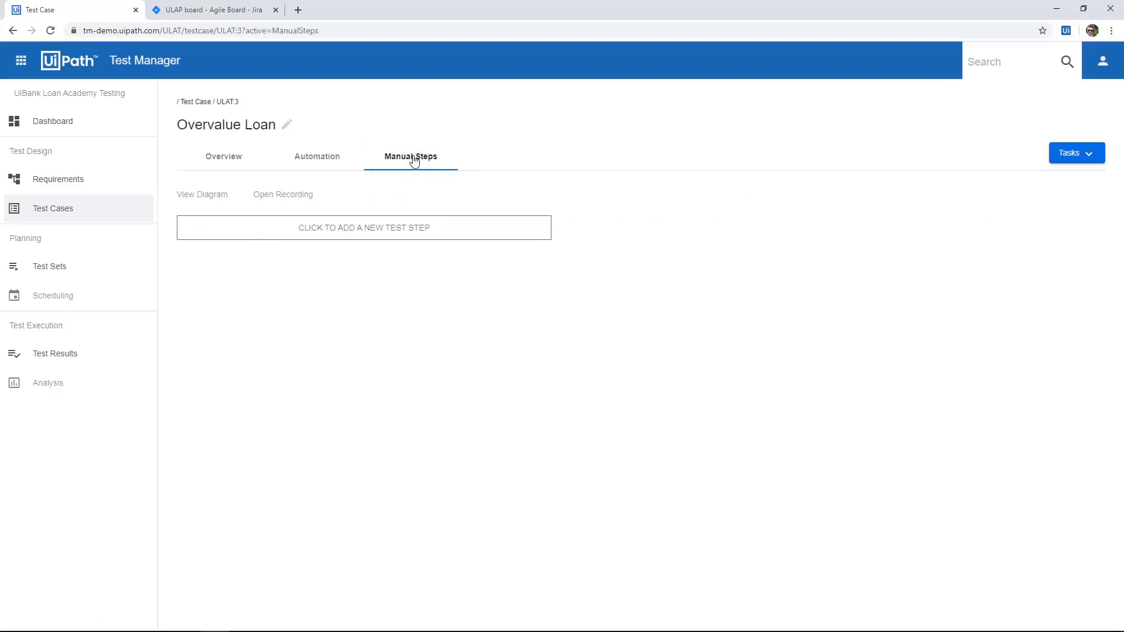
{"action": "left_click", "coordinate": [401, 227]}
{"action": "left_click", "coordinate": [364, 232]}
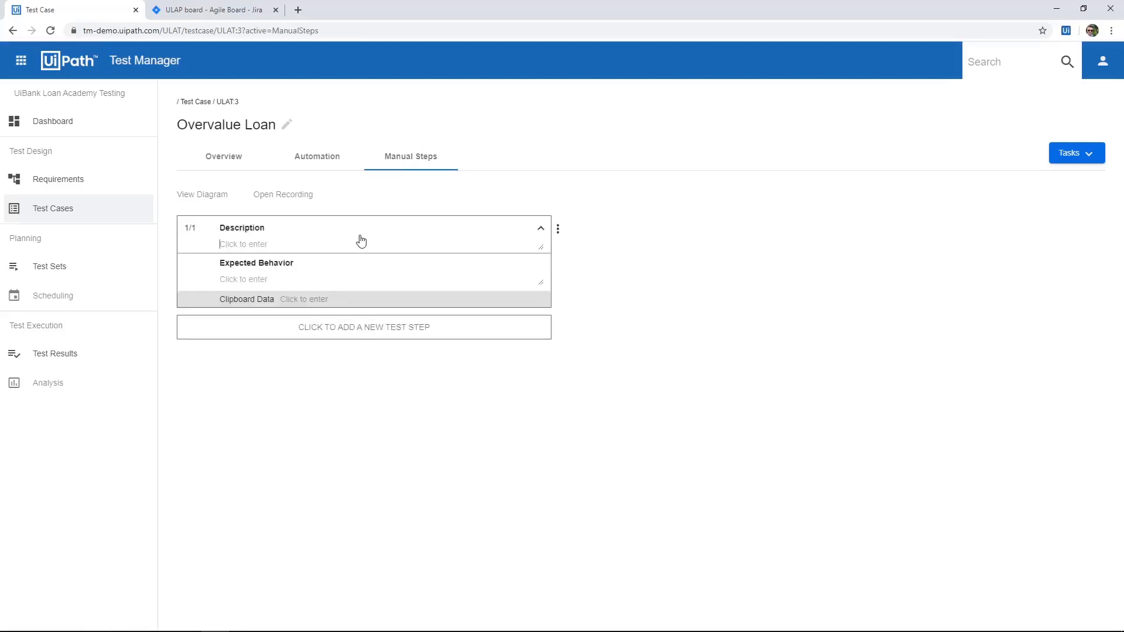
{"action": "type", "text": "Open UiBank web app"}
{"action": "left_click", "coordinate": [298, 10]}
{"action": "type", "text": "uib"}
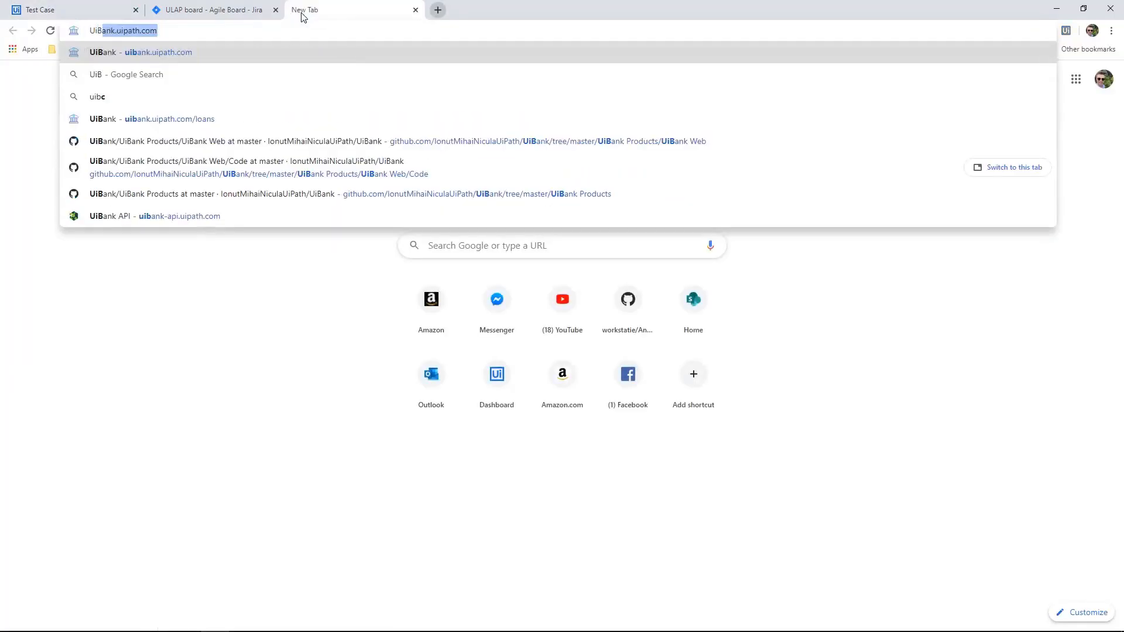
{"action": "key", "text": "Return"}
{"action": "left_click", "coordinate": [275, 32]}
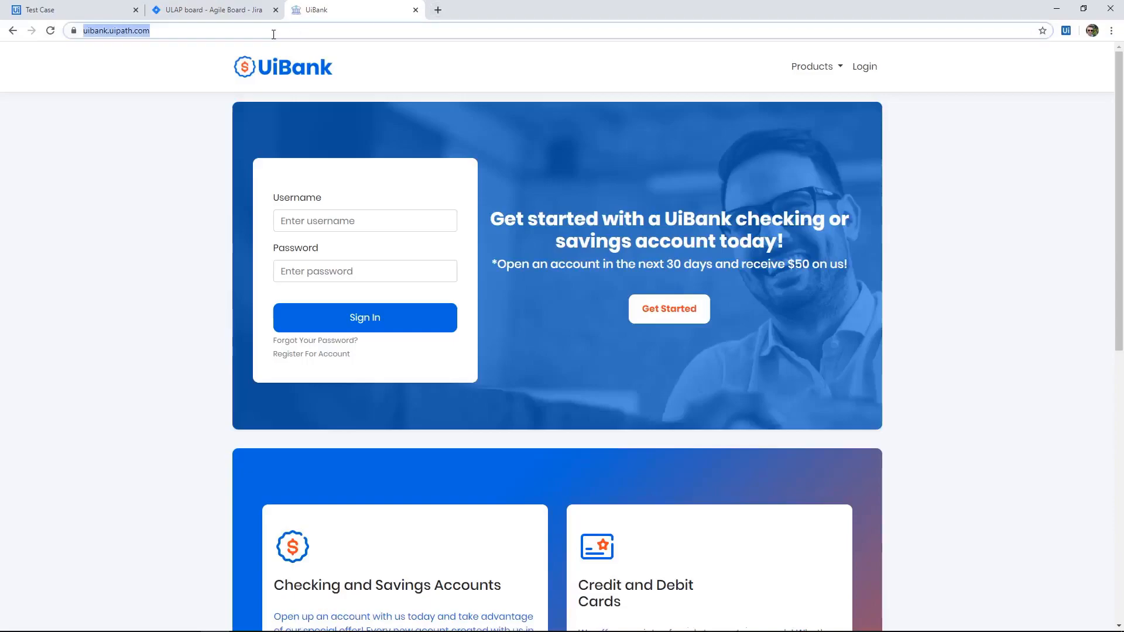
{"action": "key", "text": "ctrl+c"}
{"action": "left_click", "coordinate": [74, 12]}
{"action": "left_click", "coordinate": [324, 299]}
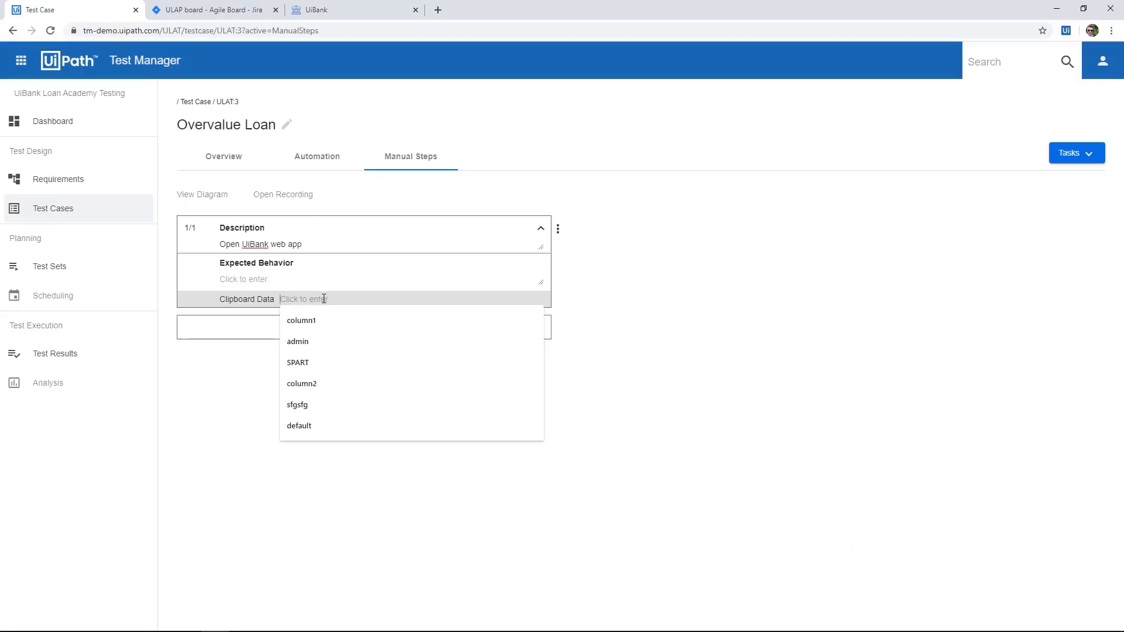
{"action": "key", "text": "ctrl+v"}
Set the first test step's expected behavior to "Browser opens and application is responding".
{"action": "left_click", "coordinate": [313, 281]}
{"action": "type", "text": "B"}
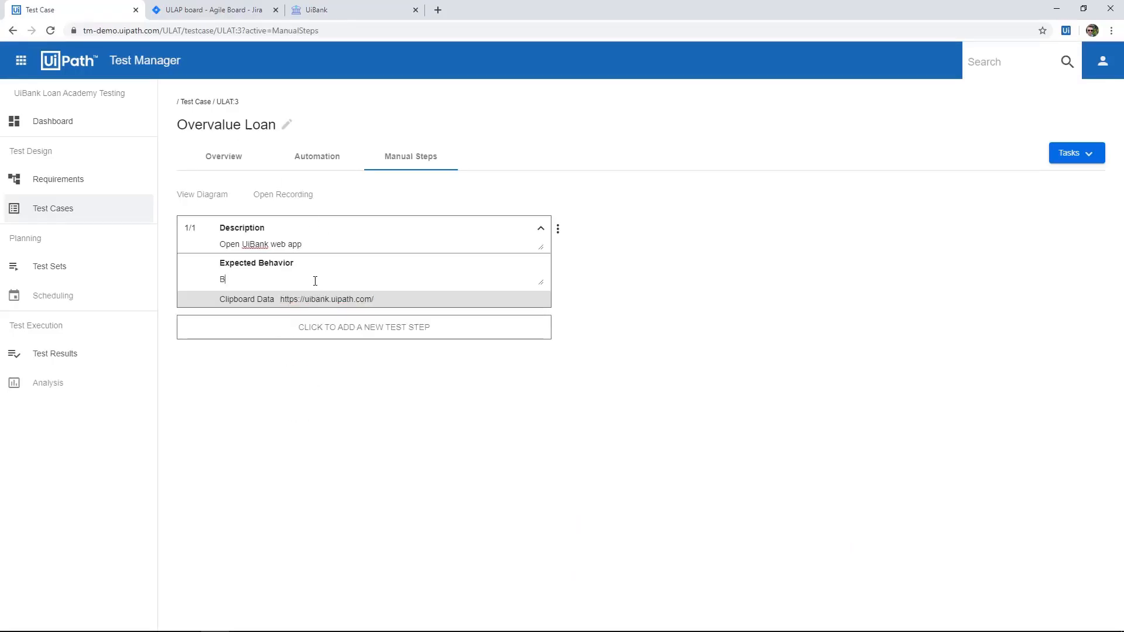
{"action": "type", "text": "rowser opens and application is responding"}
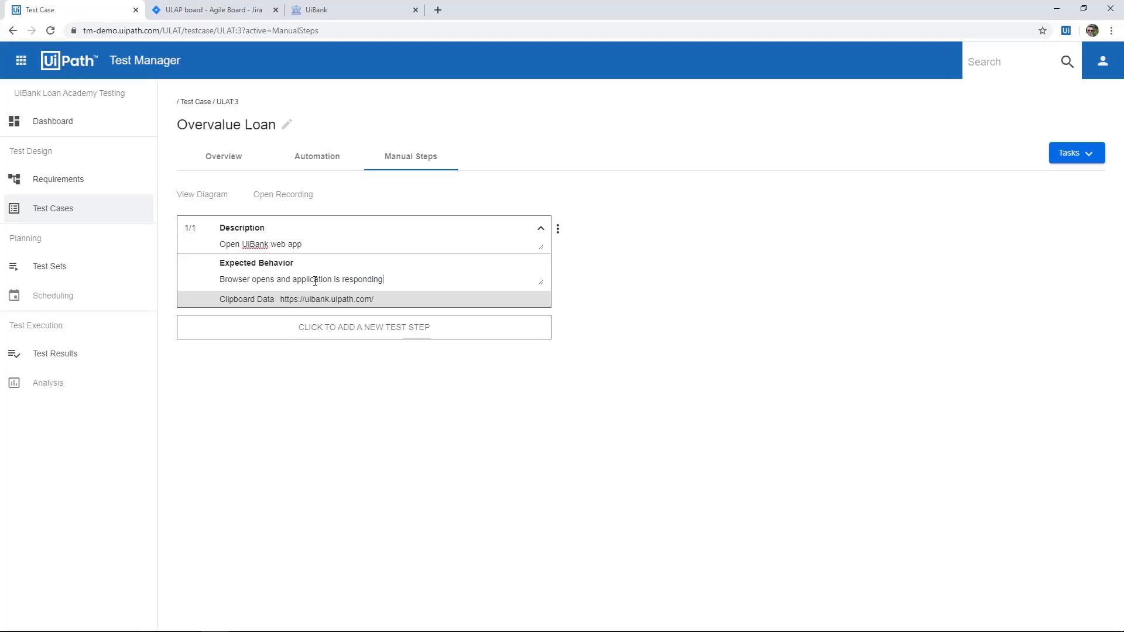
Add a second test step "Go to Loans" with the expected behavior "Loans screen appears and is responding".
{"action": "left_click", "coordinate": [345, 327]}
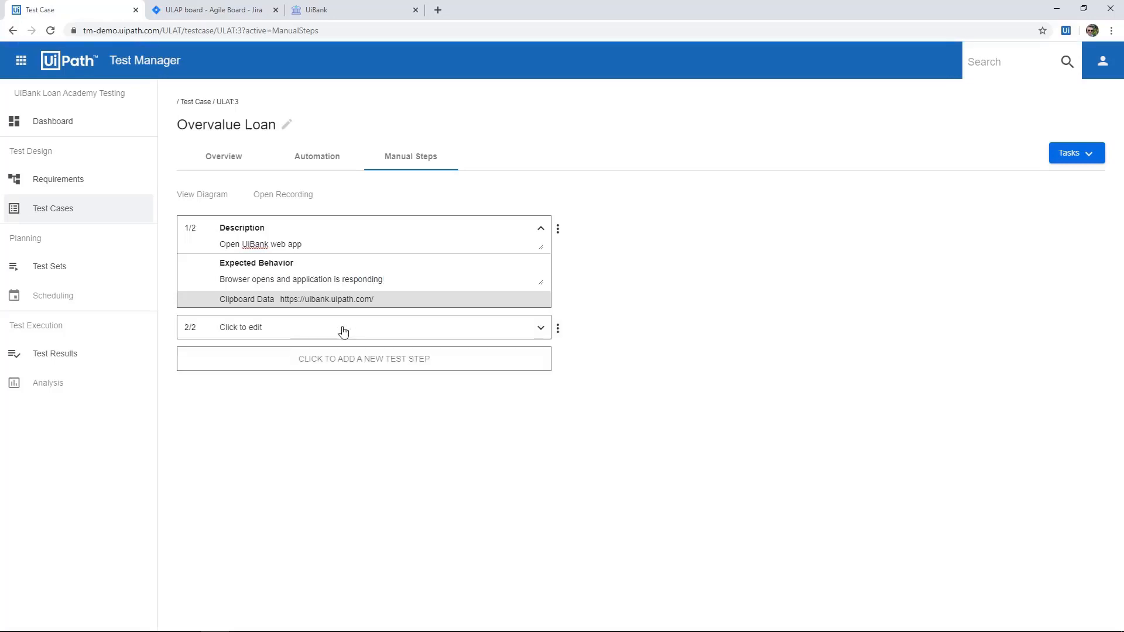
{"action": "type", "text": "Go to Loans"}
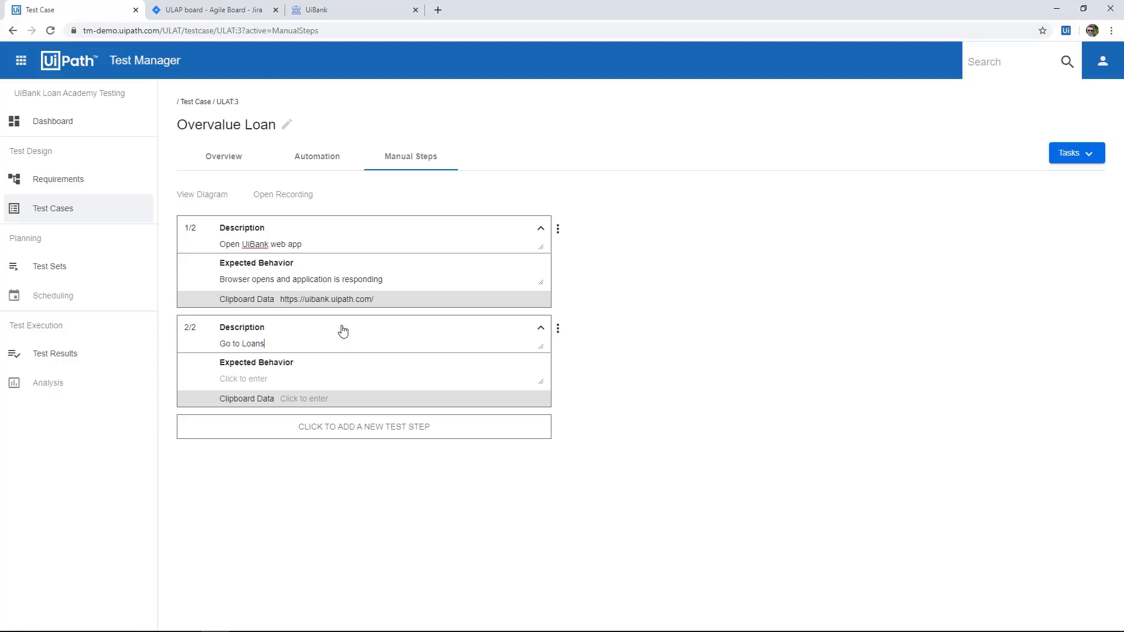
{"action": "left_click", "coordinate": [322, 379]}
{"action": "type", "text": "Loans screen appears and is responding"}
Add a third test step "Input Email" and enter the applicant's e-mail address as its clipboard data.
{"action": "left_click", "coordinate": [372, 435]}
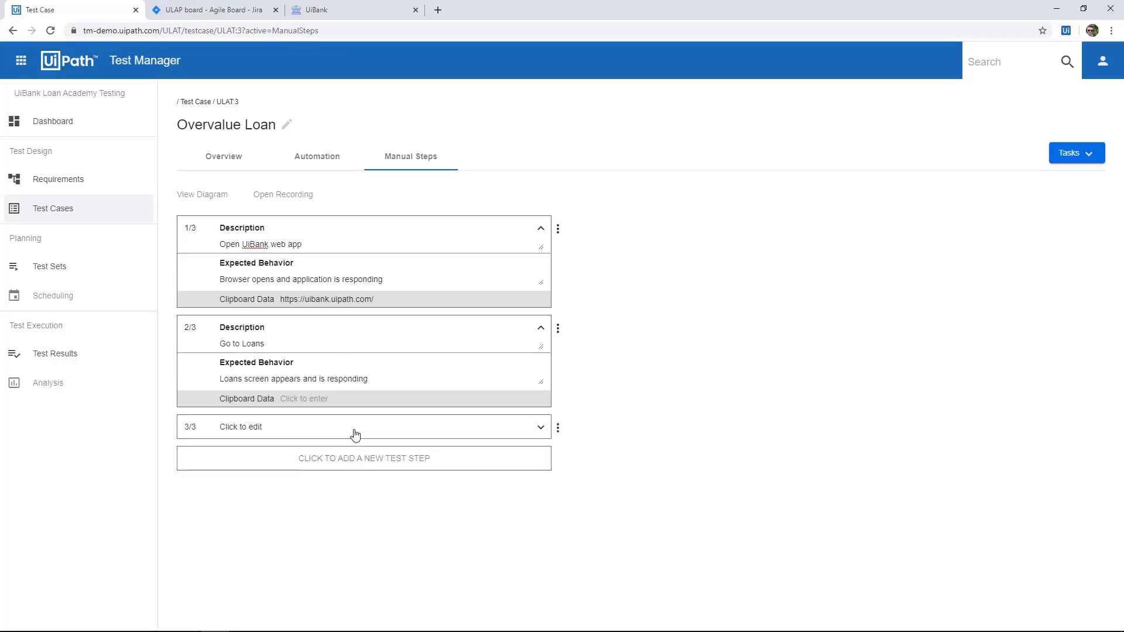
{"action": "type", "text": "Input Email"}
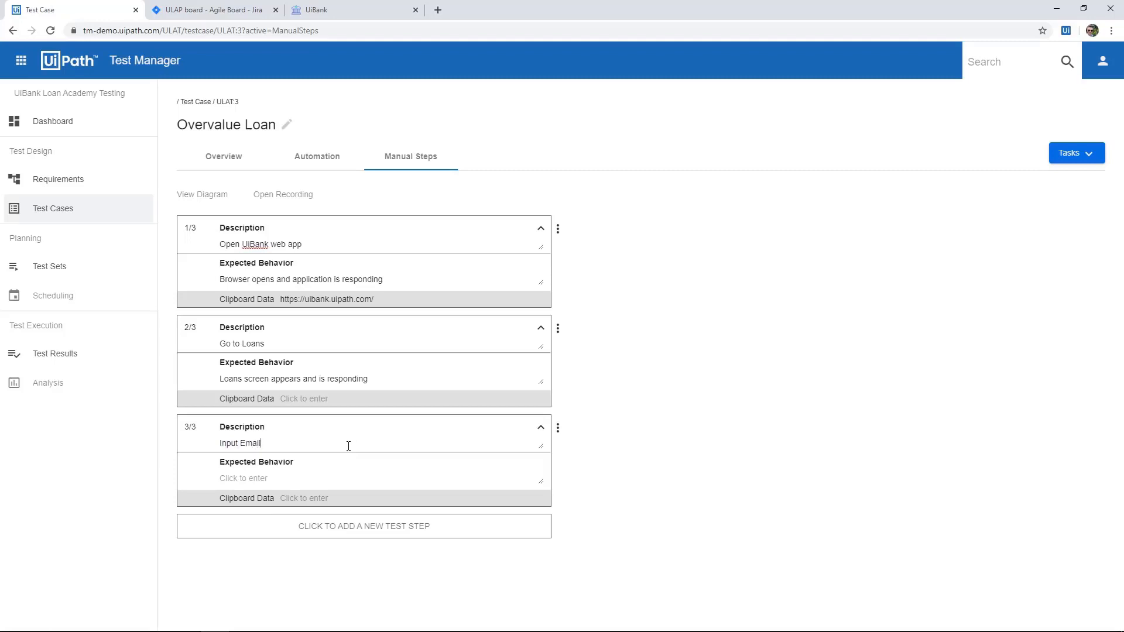
{"action": "left_click", "coordinate": [331, 498]}
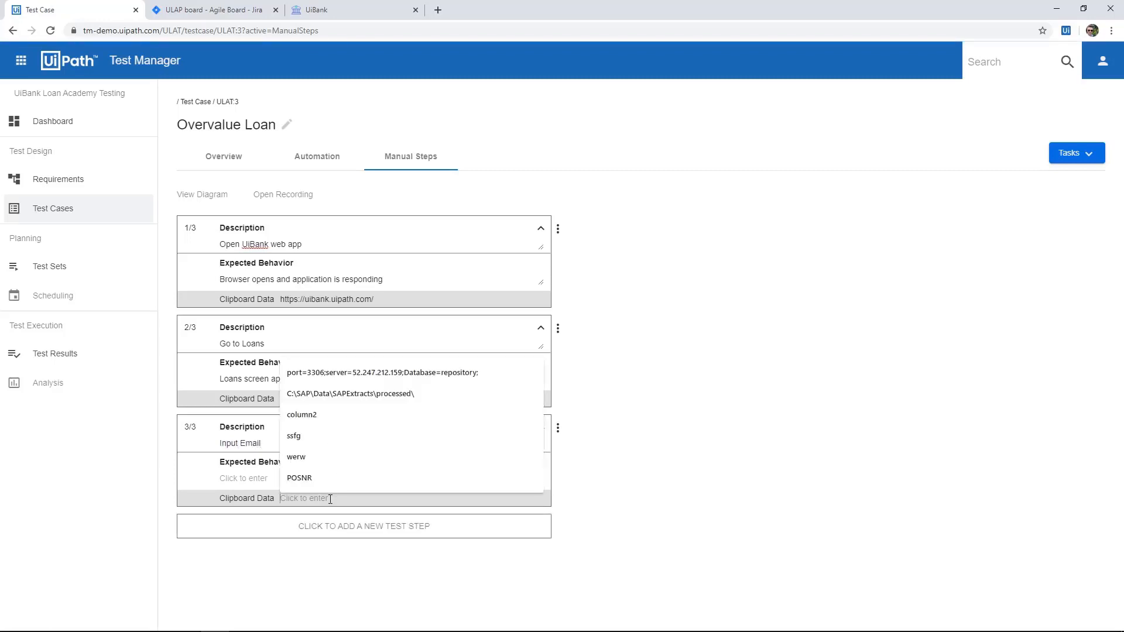
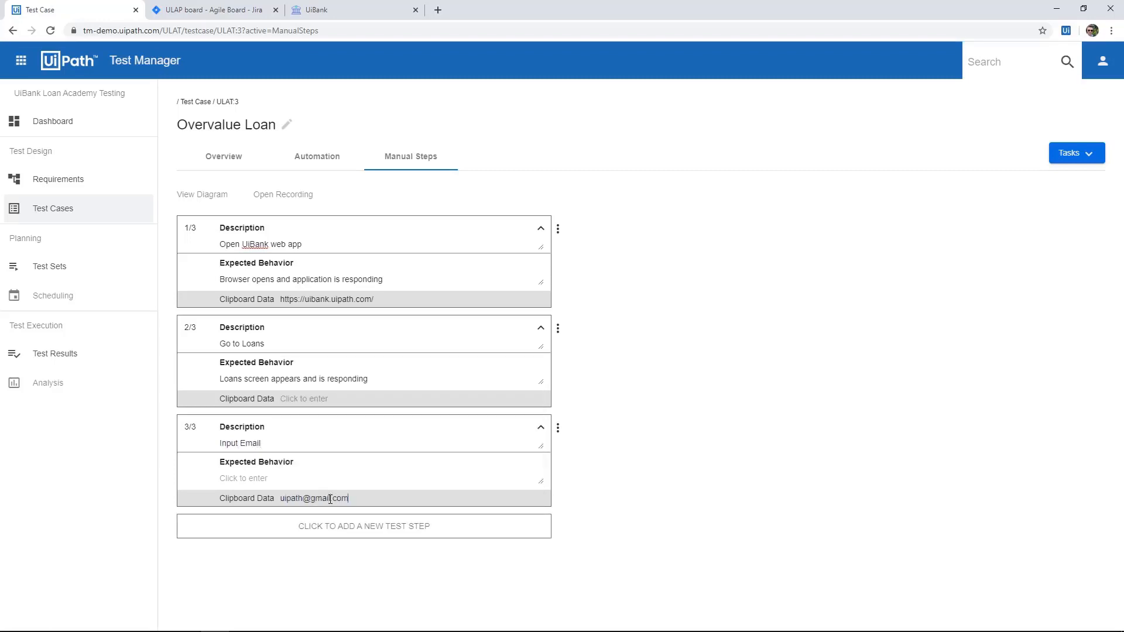
Add a fourth test step "Input Loan Value" with 120000 as its clipboard data.
{"action": "left_click", "coordinate": [394, 527]}
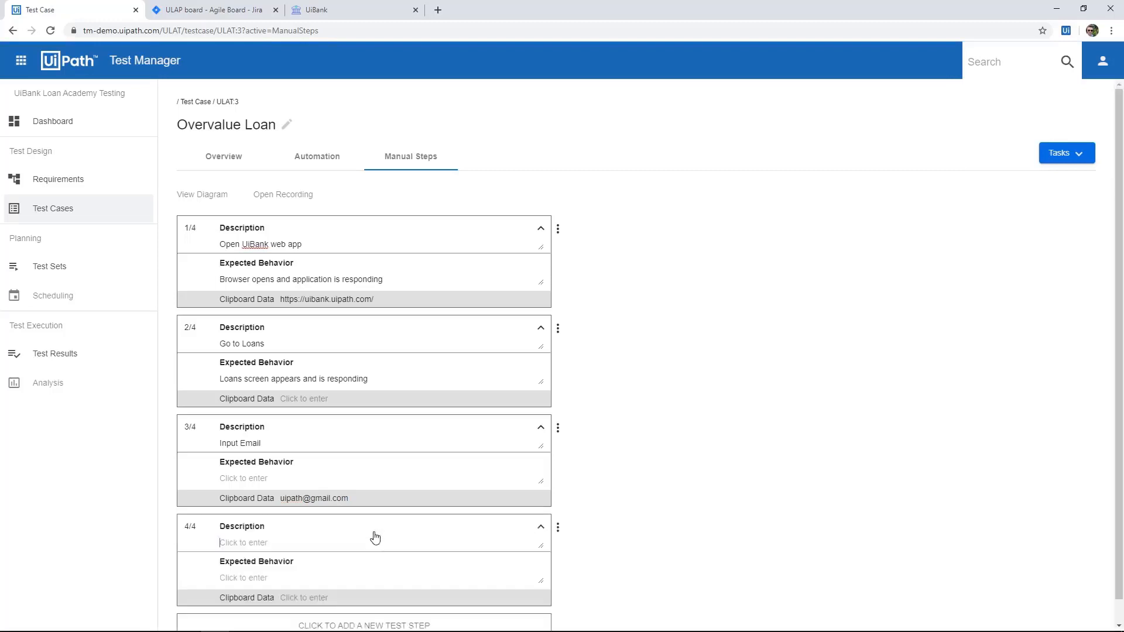
{"action": "type", "text": "Input Loan Value"}
{"action": "left_click", "coordinate": [333, 597]}
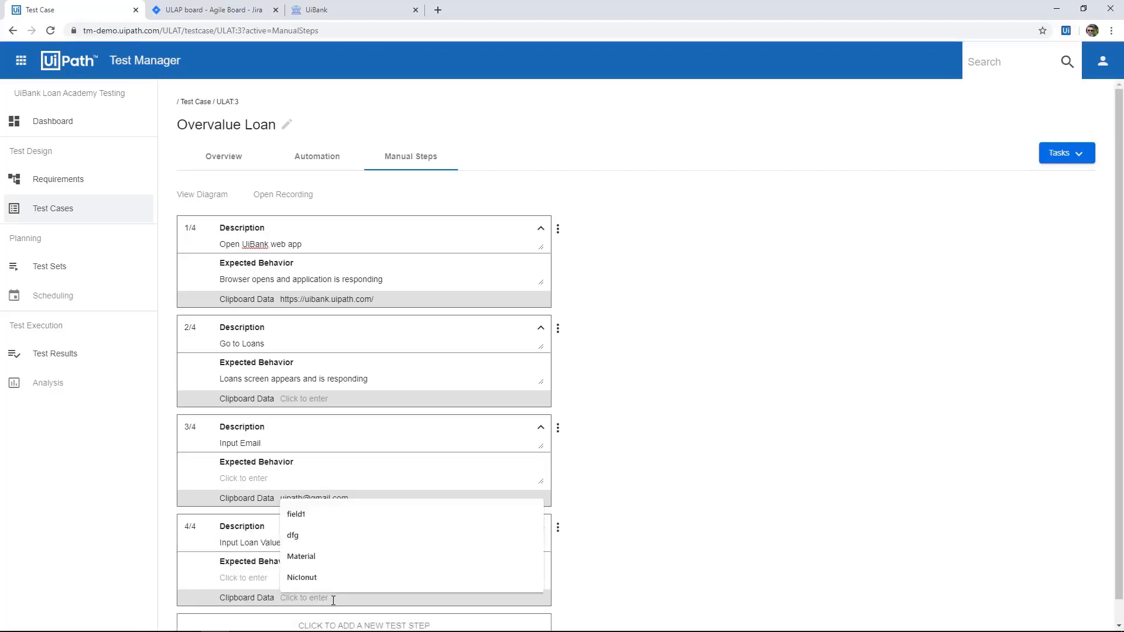
{"action": "type", "text": "120000"}
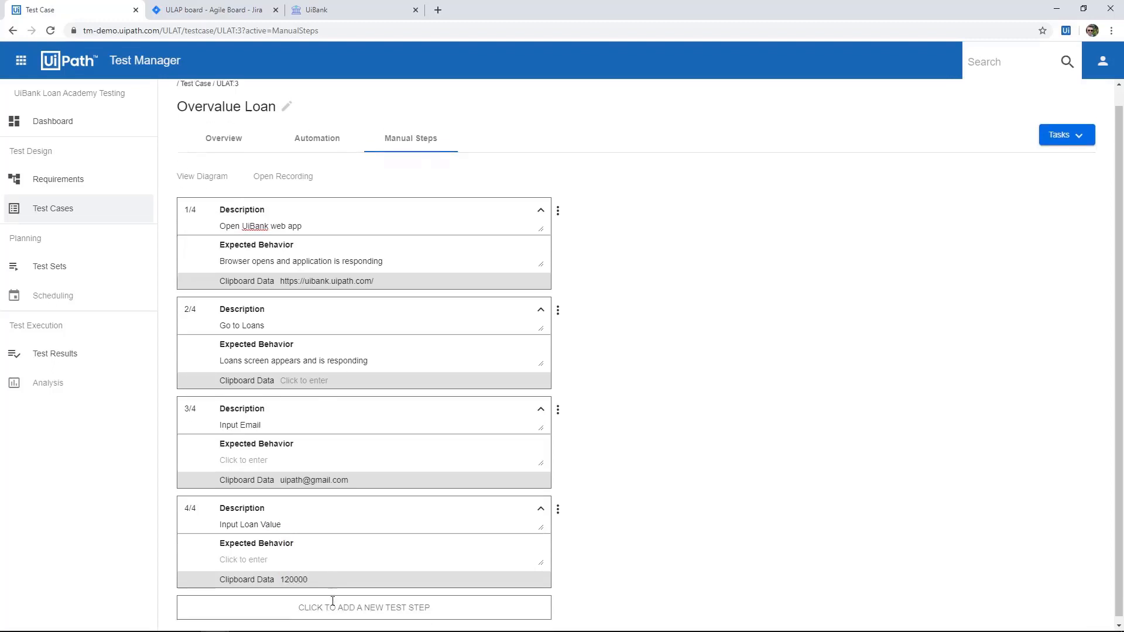
Add a fifth test step "Input Age" with 35 as its clipboard data.
{"action": "left_click", "coordinate": [333, 616]}
{"action": "left_click", "coordinate": [332, 576]}
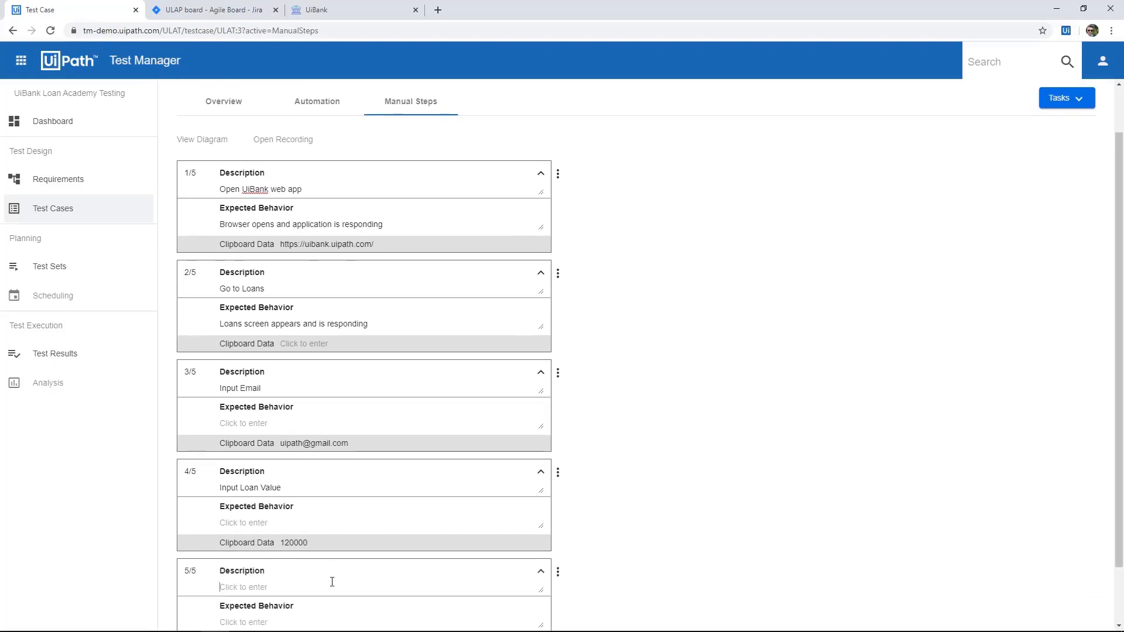
{"action": "type", "text": "Input Age"}
{"action": "scroll", "coordinate": [359, 587], "scroll_direction": "down", "scroll_amount": 2}
{"action": "left_click", "coordinate": [348, 574]}
{"action": "type", "text": "35"}
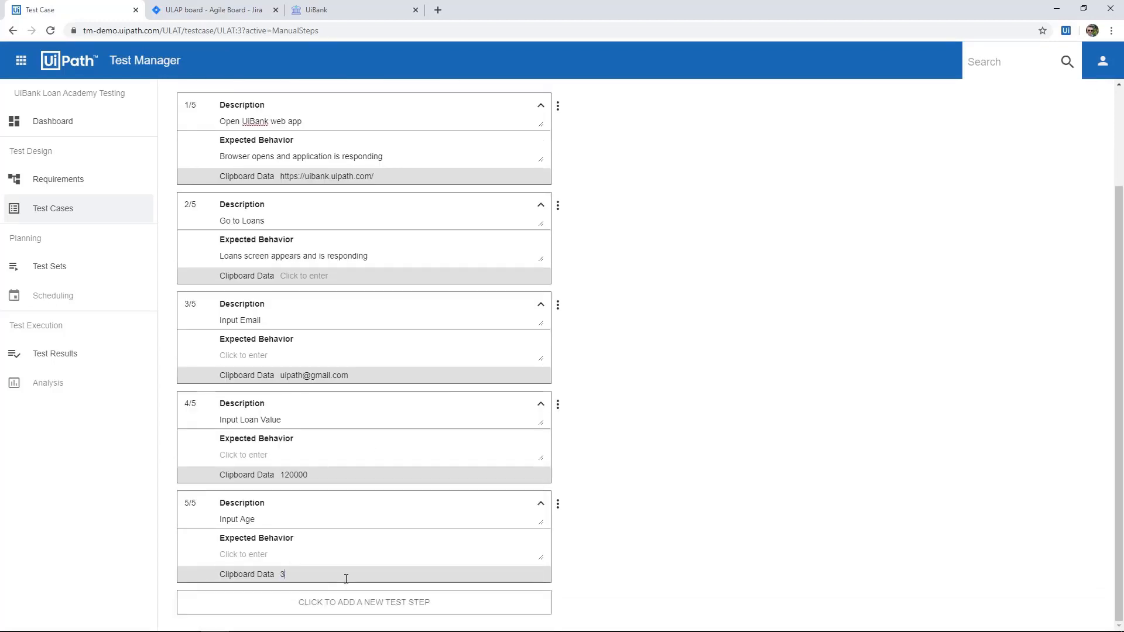
Add a sixth test step "Input Loan Term" with 5 as its clipboard data.
{"action": "left_click", "coordinate": [343, 603]}
{"action": "type", "text": "Input "}
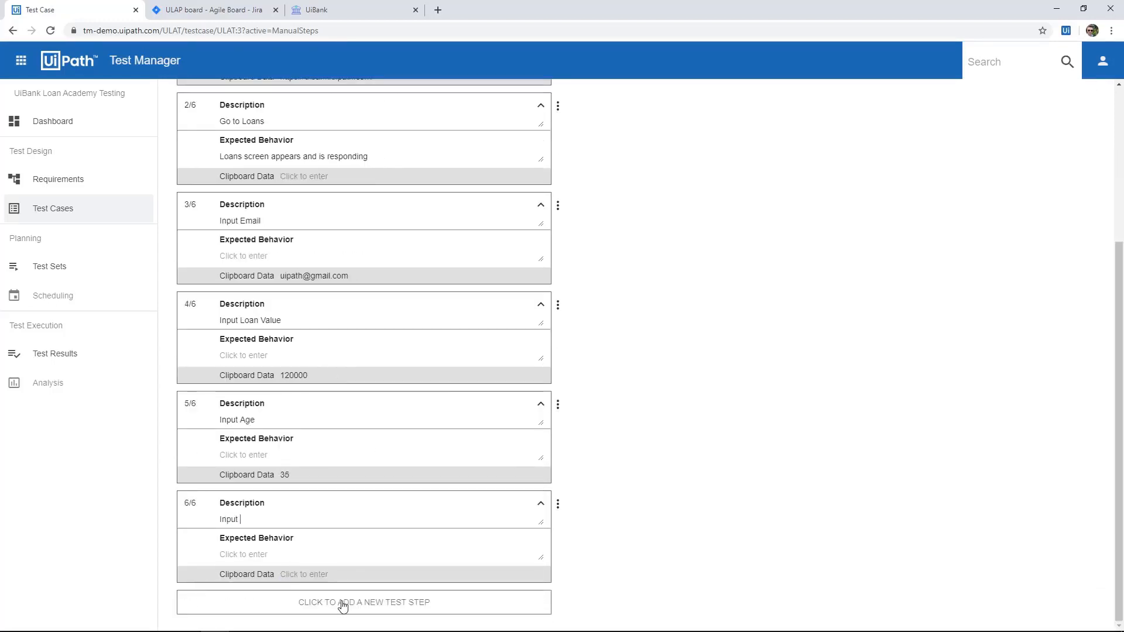
{"action": "type", "text": "Loan"}
{"action": "key", "text": "Tab"}
{"action": "key", "text": "Tab"}
{"action": "type", "text": "5"}
Add a seventh test step "Input Income" with 30000 as its clipboard data.
{"action": "left_click", "coordinate": [343, 602]}
{"action": "type", "text": "Input Income"}
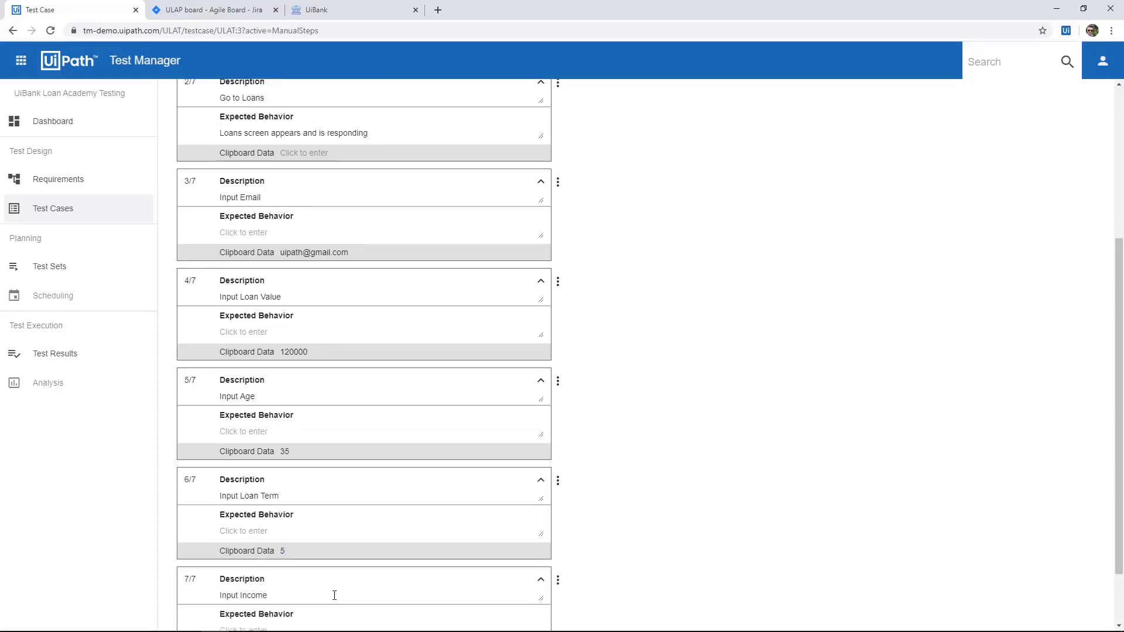
{"action": "scroll", "coordinate": [325, 586], "scroll_direction": "down", "scroll_amount": 2}
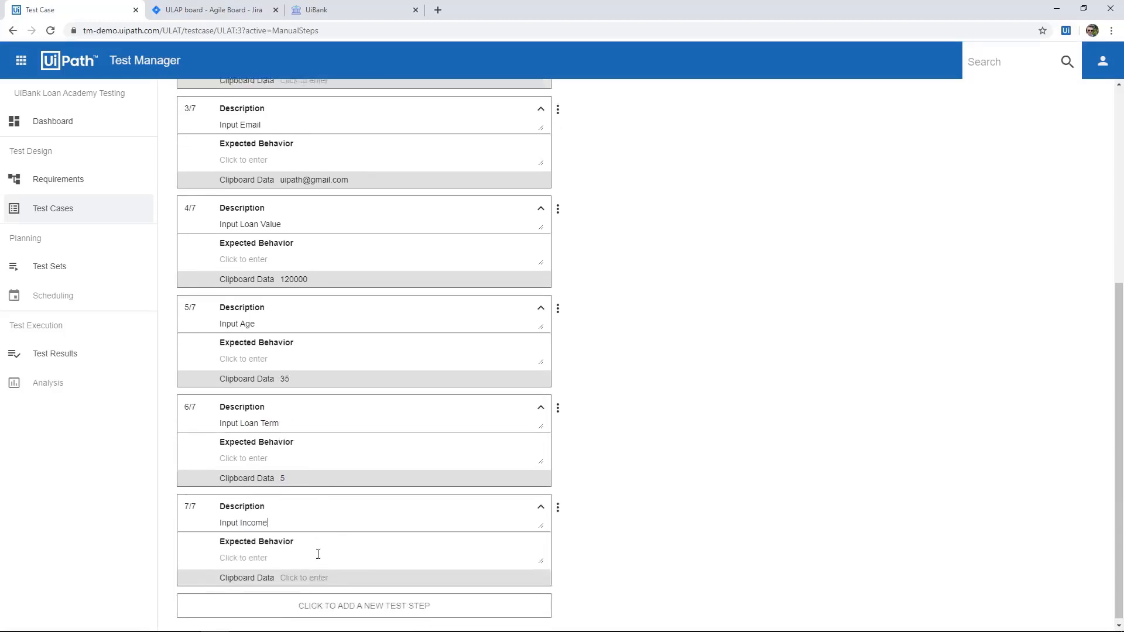
{"action": "left_click", "coordinate": [316, 575]}
{"action": "type", "text": "3000"}
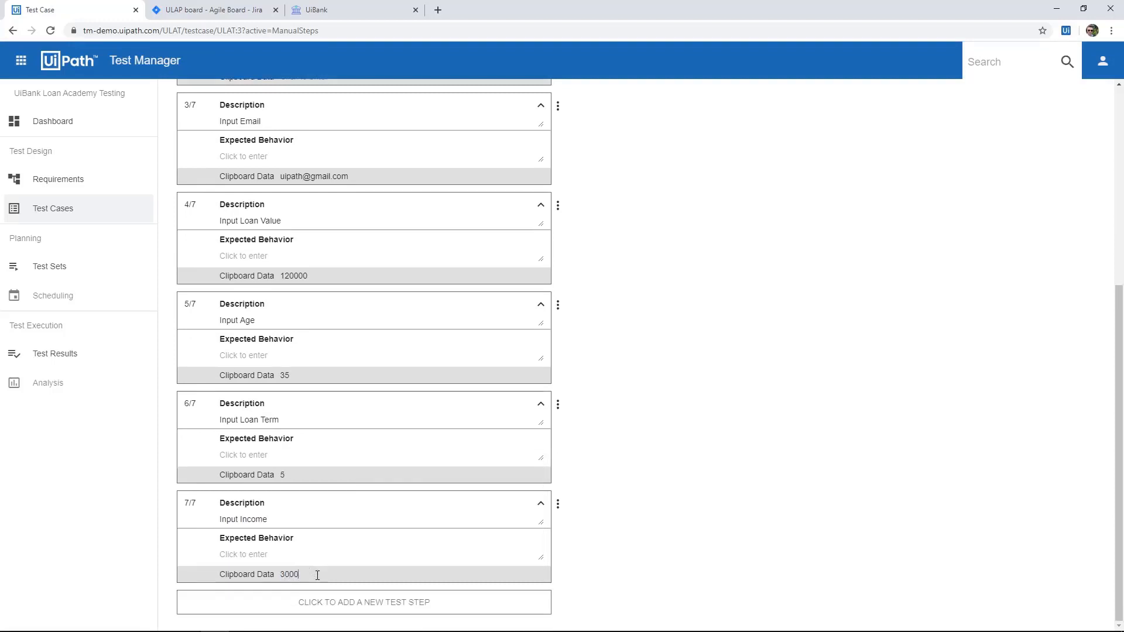
{"action": "type", "text": "0"}
Add an eighth test step "Submit application" with expected behavior "Application moves to next screen which is the approved/rejected screen".
{"action": "left_click", "coordinate": [341, 604]}
{"action": "left_click", "coordinate": [313, 571]}
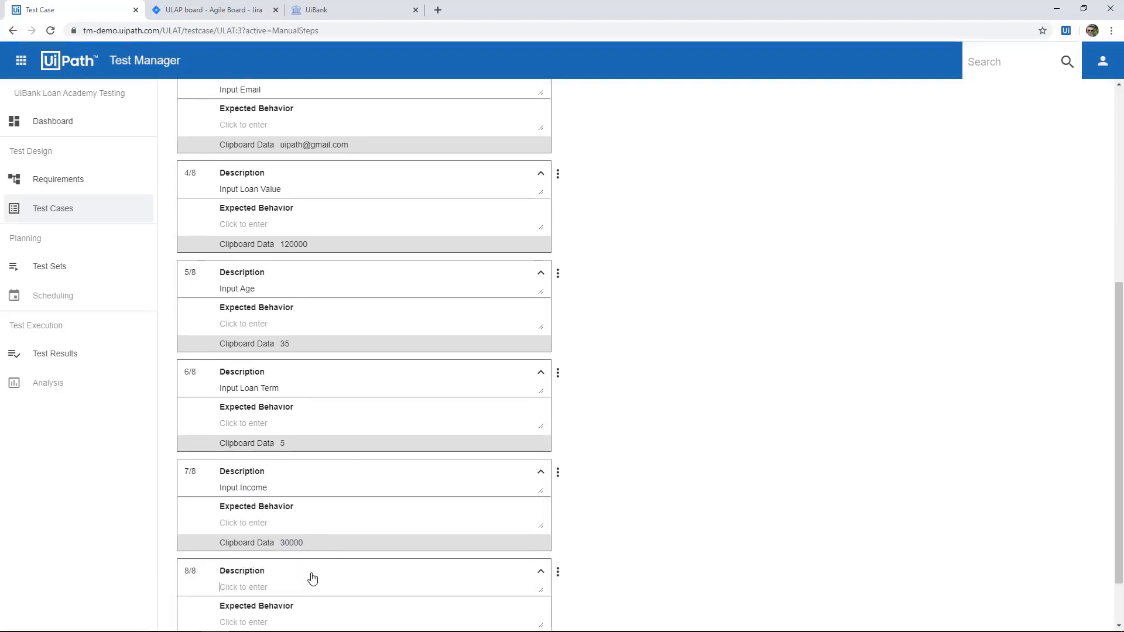
{"action": "type", "text": "Submi"}
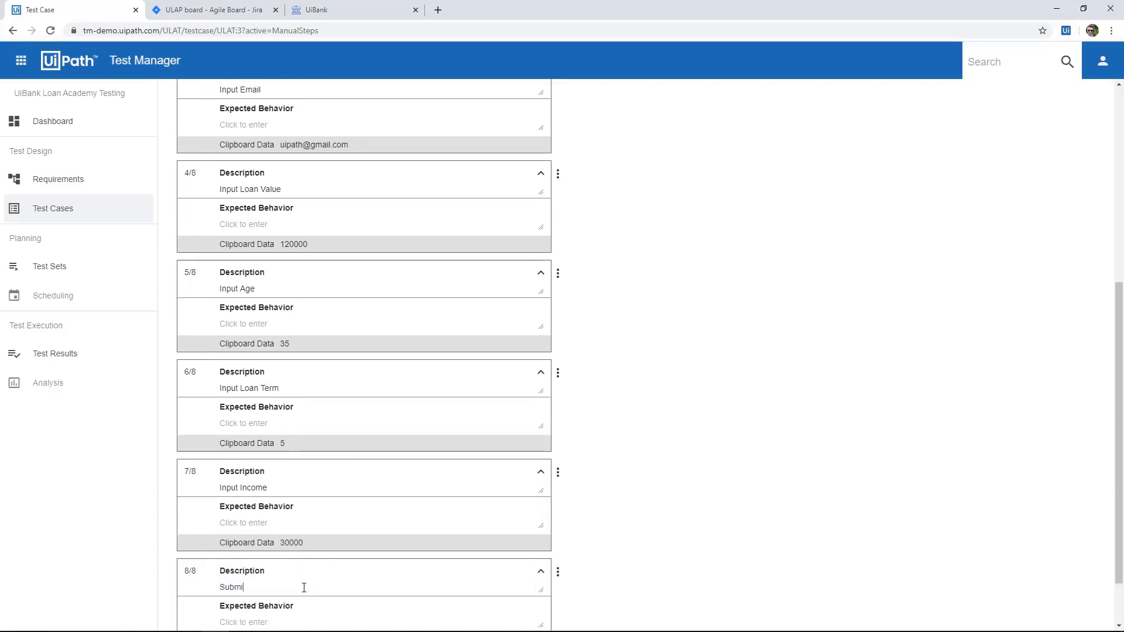
{"action": "type", "text": "t application"}
{"action": "scroll", "coordinate": [365, 582], "scroll_direction": "down", "scroll_amount": 2}
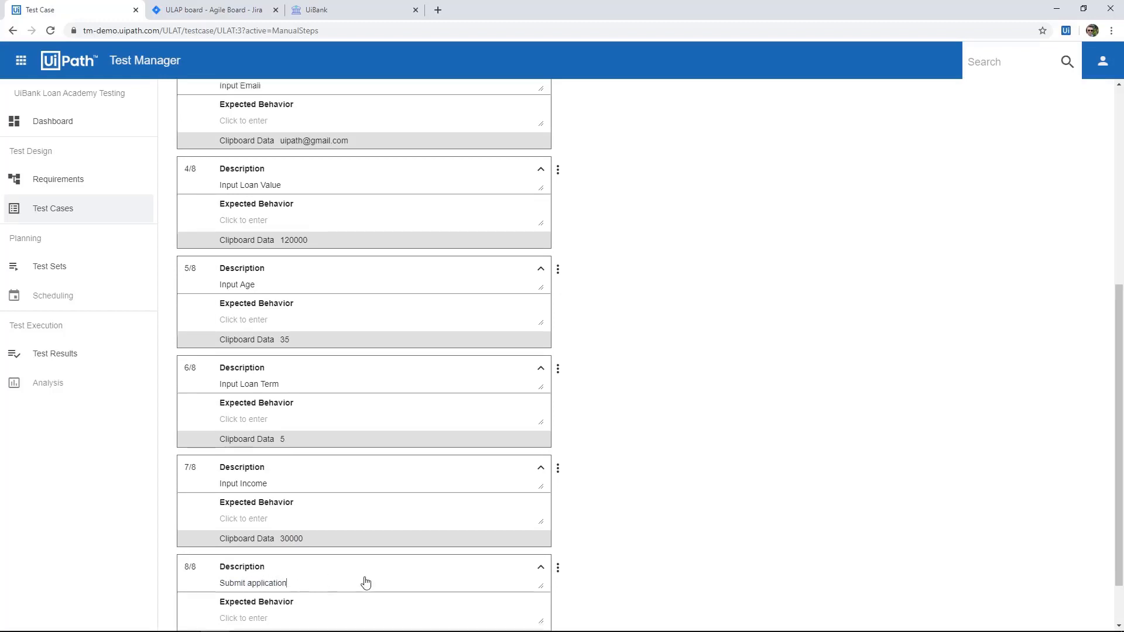
{"action": "left_click", "coordinate": [316, 555]}
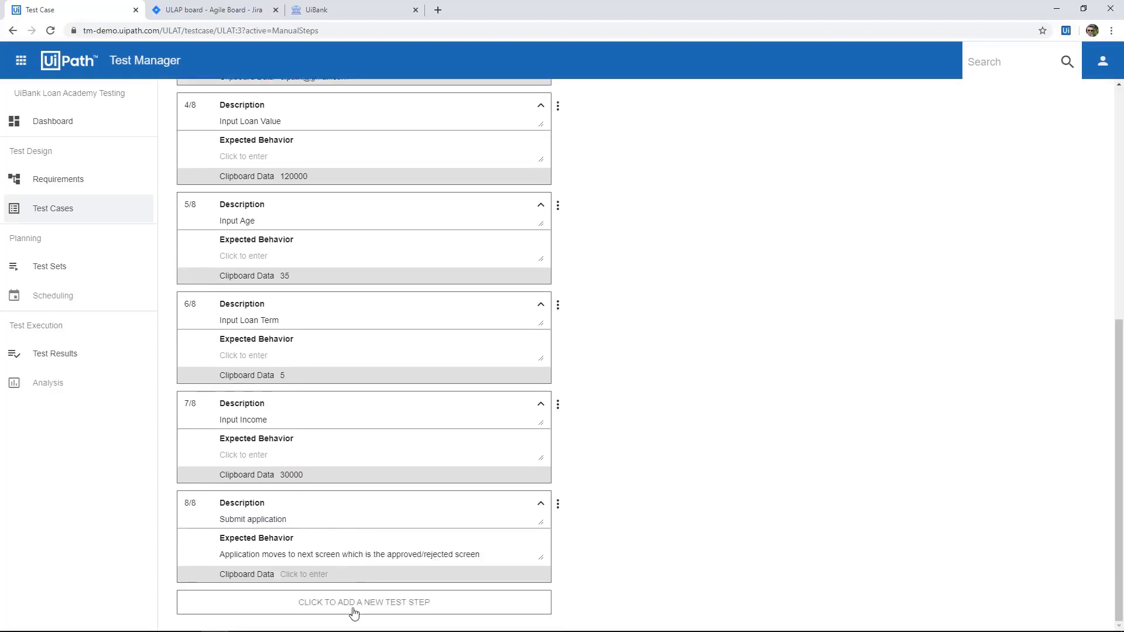
Add a ninth test step "Check result of loan application" with the expected behavior "Application rejected".
{"action": "left_click", "coordinate": [353, 610]}
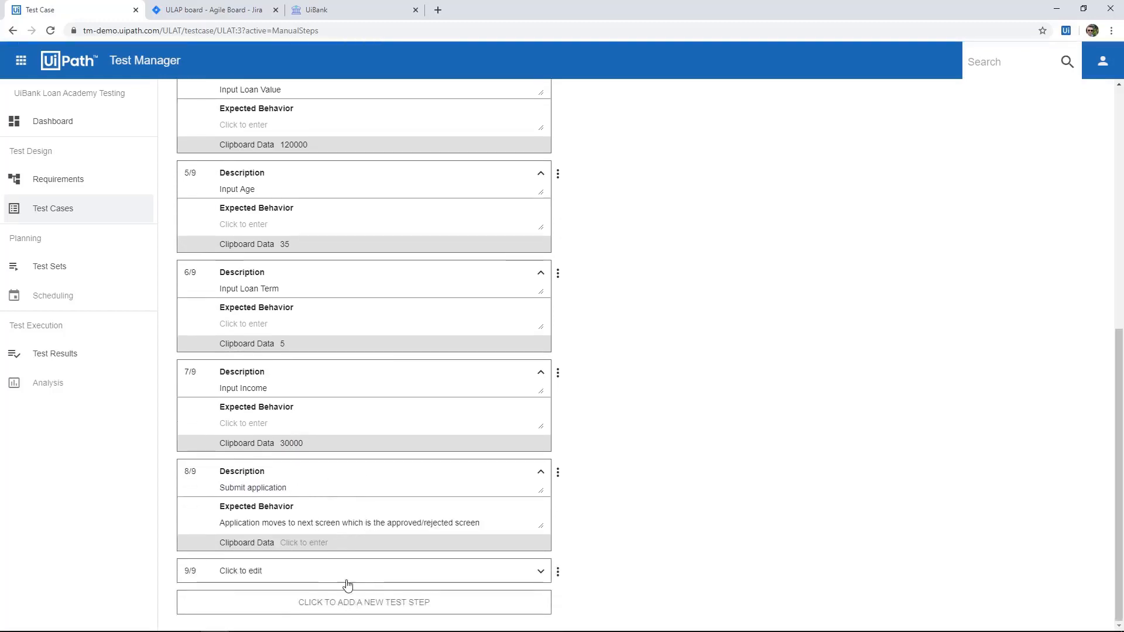
{"action": "left_click", "coordinate": [346, 584]}
{"action": "type", "text": "Check result"}
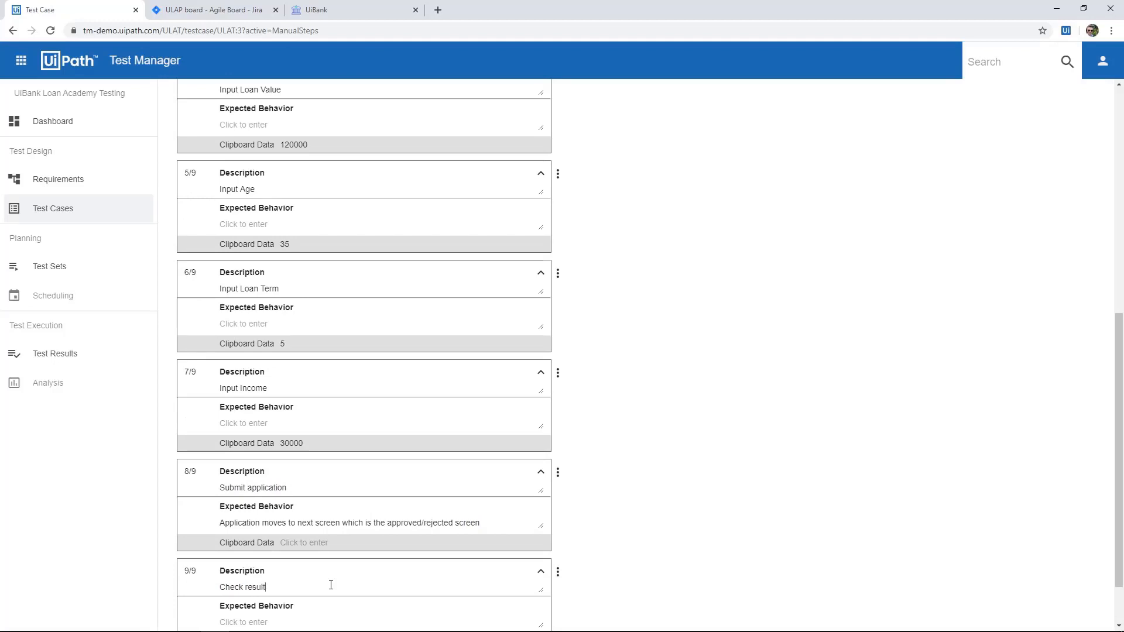
{"action": "type", "text": " of loan application"}
{"action": "left_click", "coordinate": [377, 550]}
{"action": "type", "text": "Appli"}
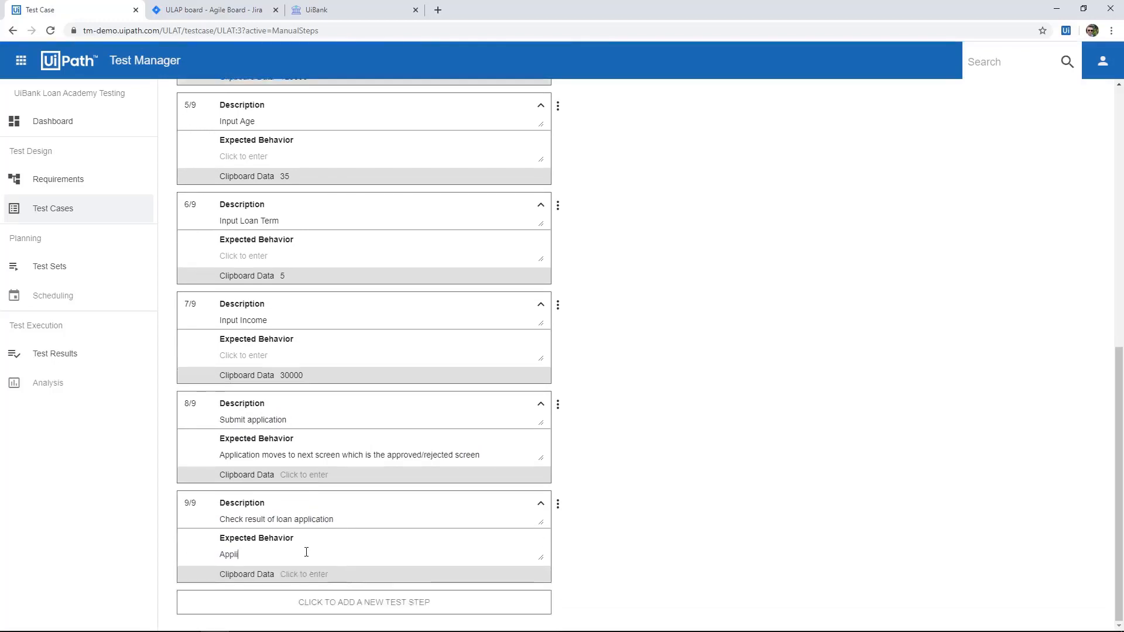
{"action": "type", "text": "cation rejected"}
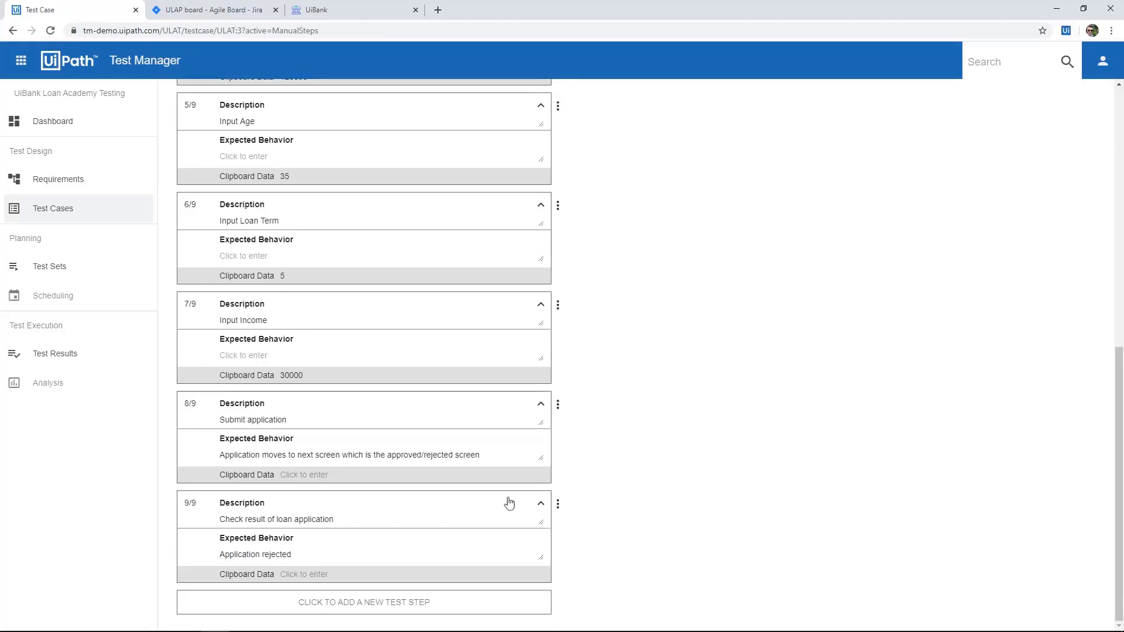
Create a test set named "High Volume Test Set" in the UiBank Loan Academy Testing project.
{"action": "scroll", "coordinate": [642, 545], "scroll_direction": "up", "scroll_amount": 9}
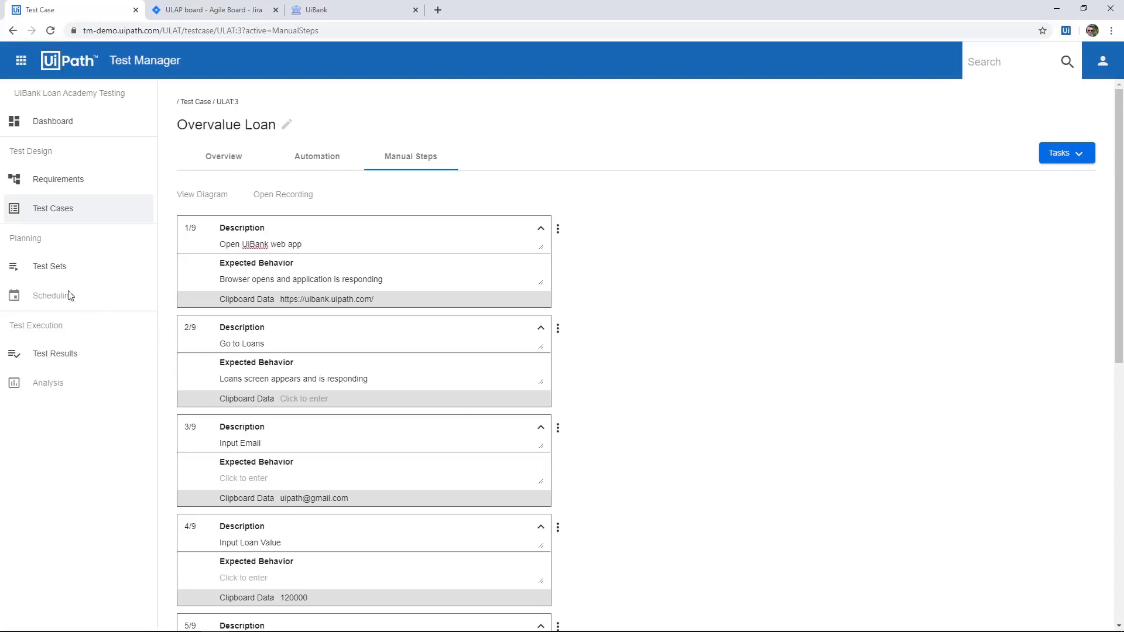
{"action": "left_click", "coordinate": [59, 273]}
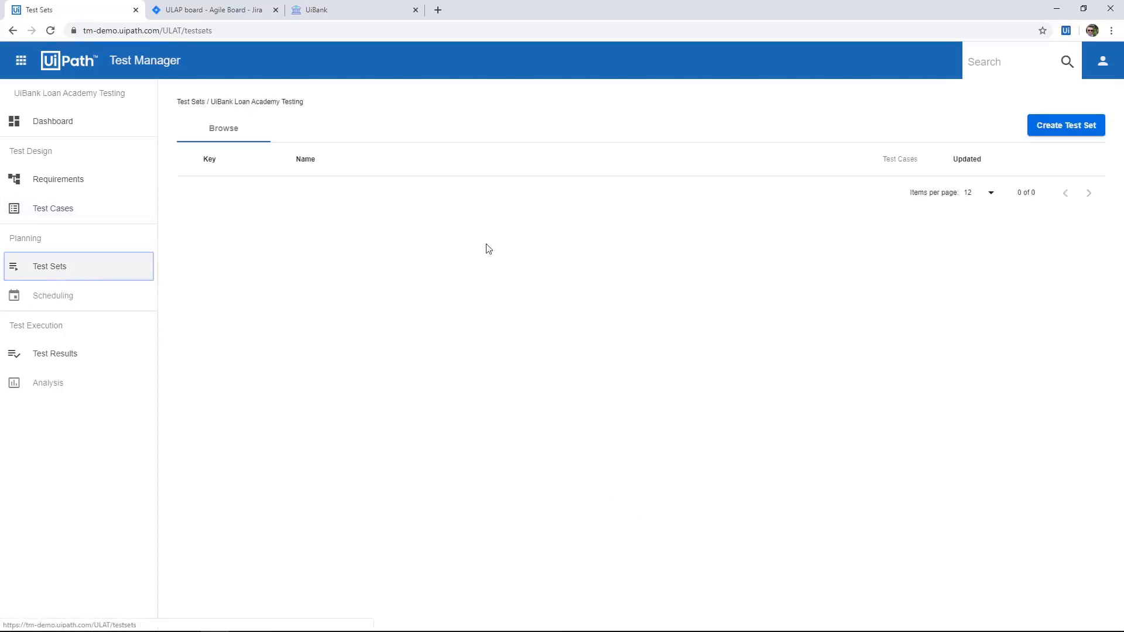
{"action": "left_click", "coordinate": [1056, 123]}
{"action": "type", "text": "High"}
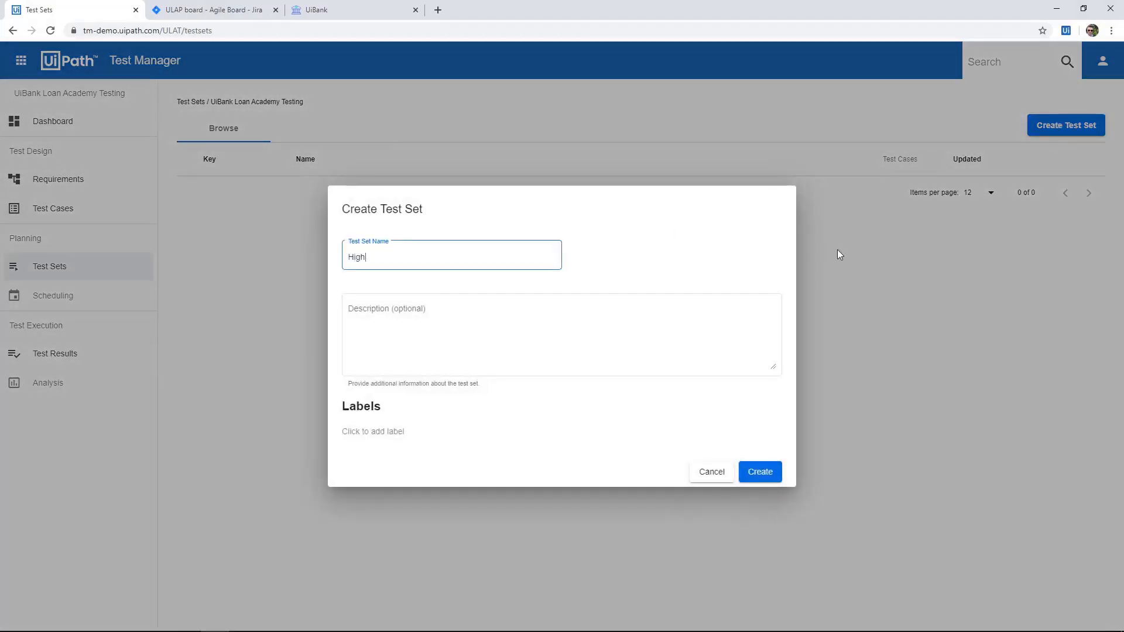
{"action": "type", "text": " Volume Test Set"}
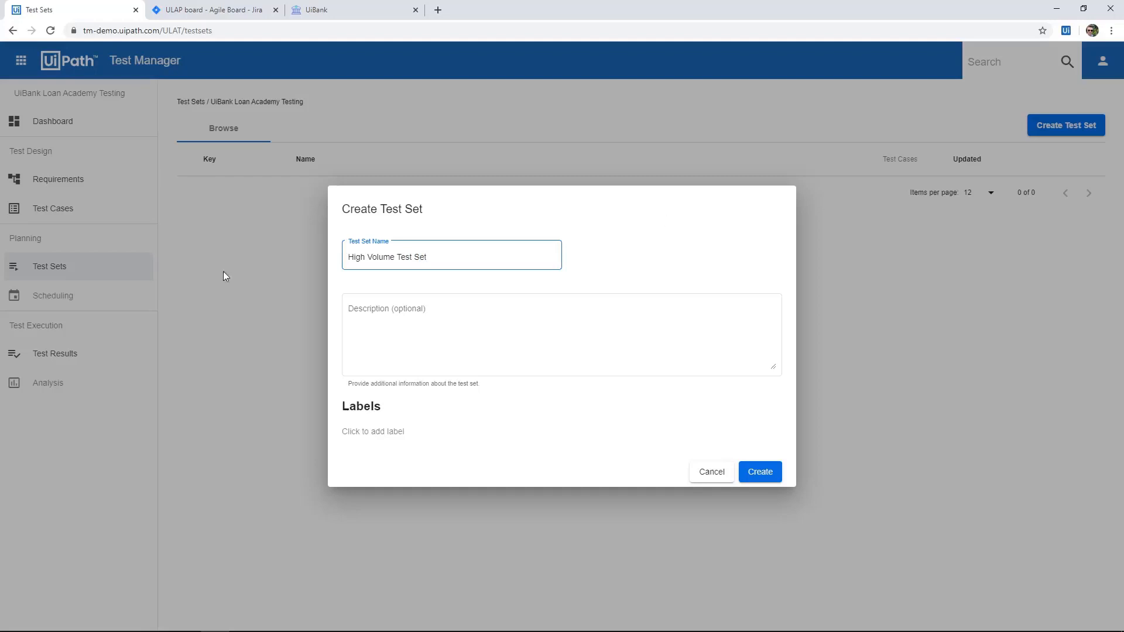
{"action": "left_click", "coordinate": [759, 468]}
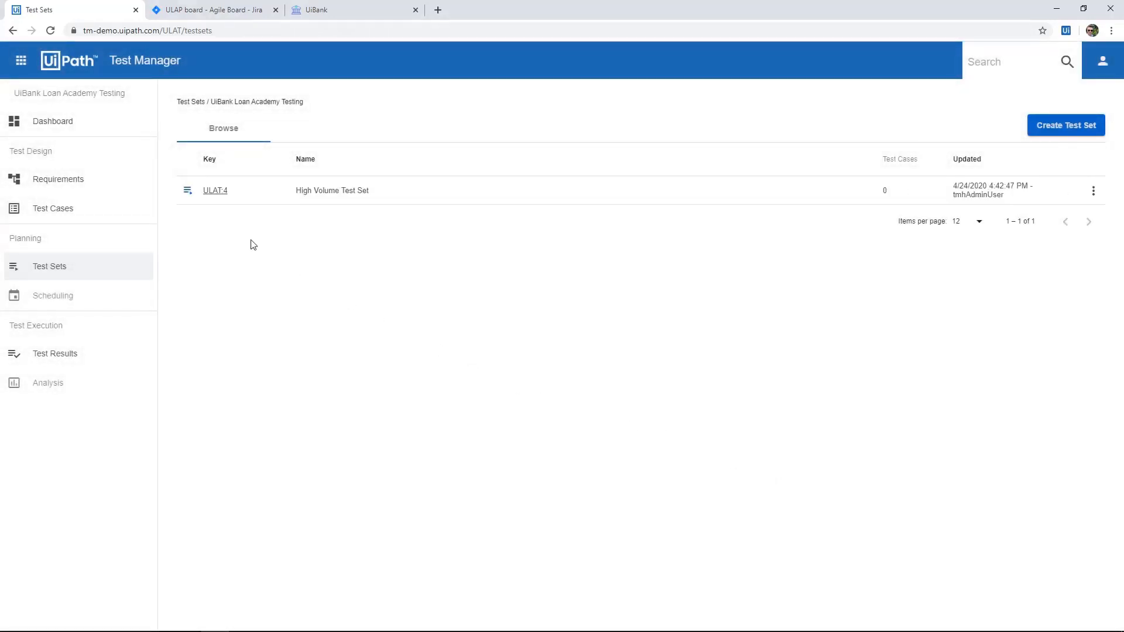
Assign the Overvalue Loan test case to the High Volume Test Set and show the set's test cases.
{"action": "left_click", "coordinate": [213, 192]}
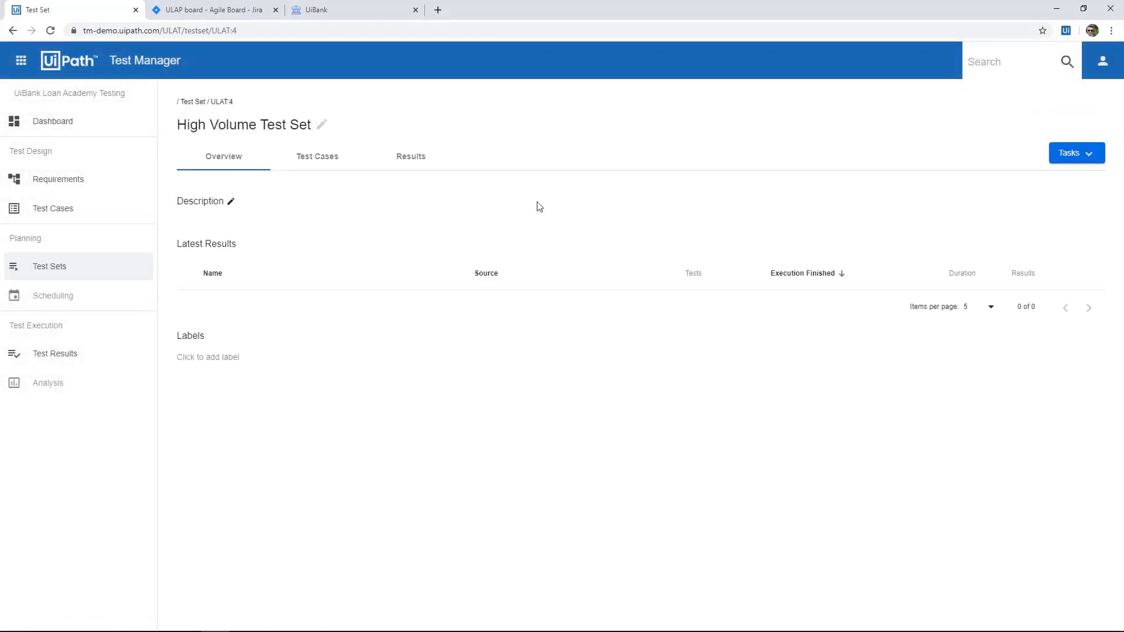
{"action": "left_click", "coordinate": [1074, 155]}
{"action": "left_click", "coordinate": [1030, 179]}
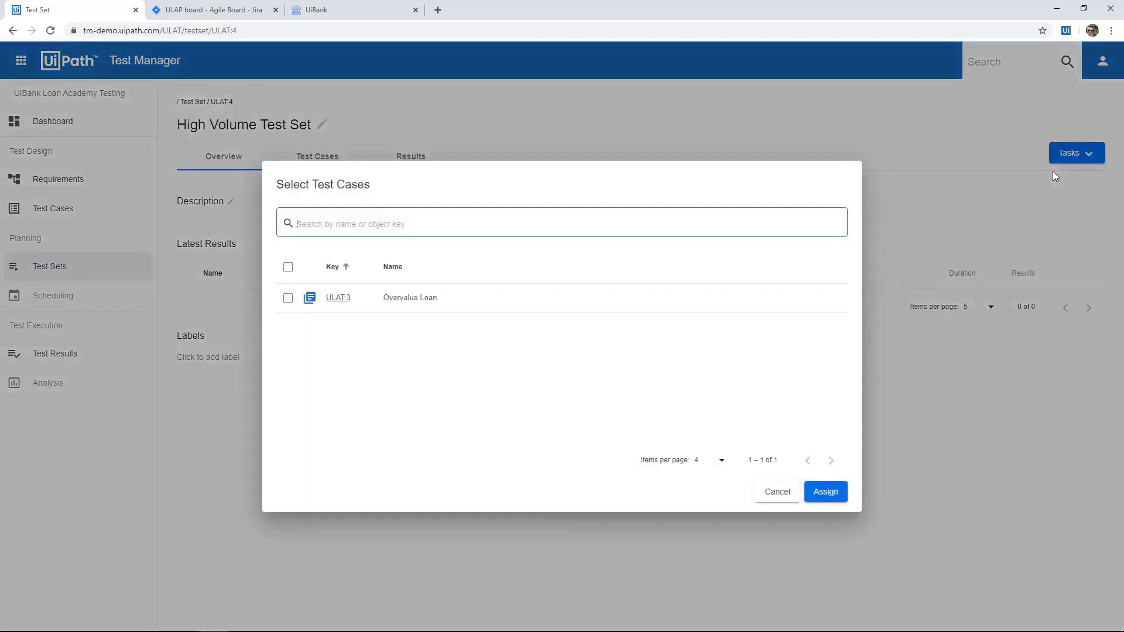
{"action": "left_click", "coordinate": [288, 297]}
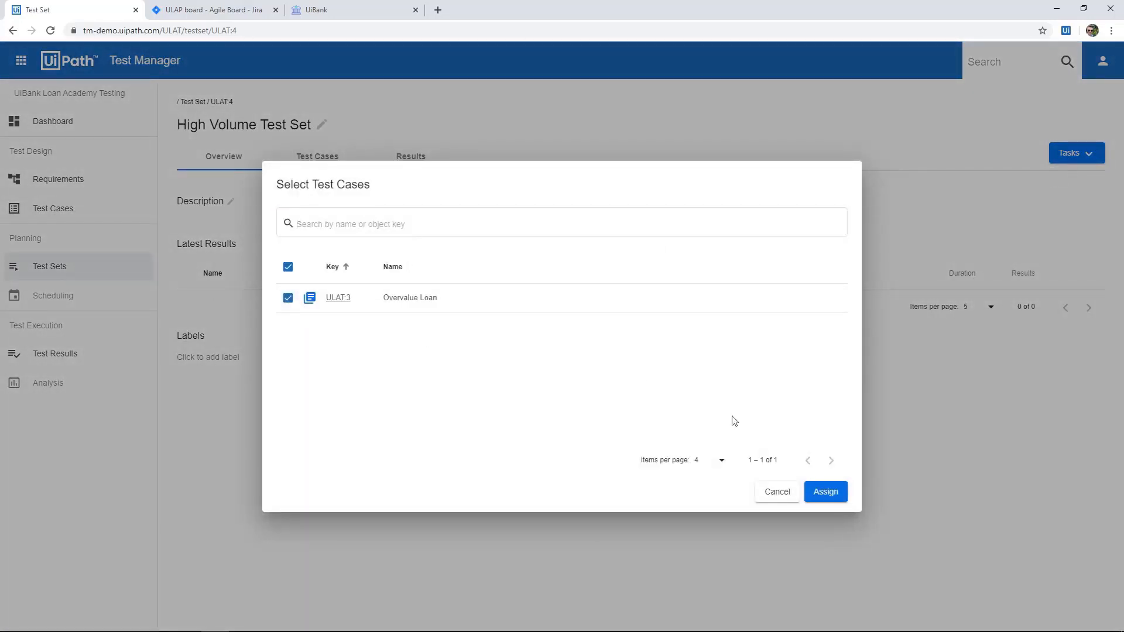
{"action": "left_click", "coordinate": [840, 496]}
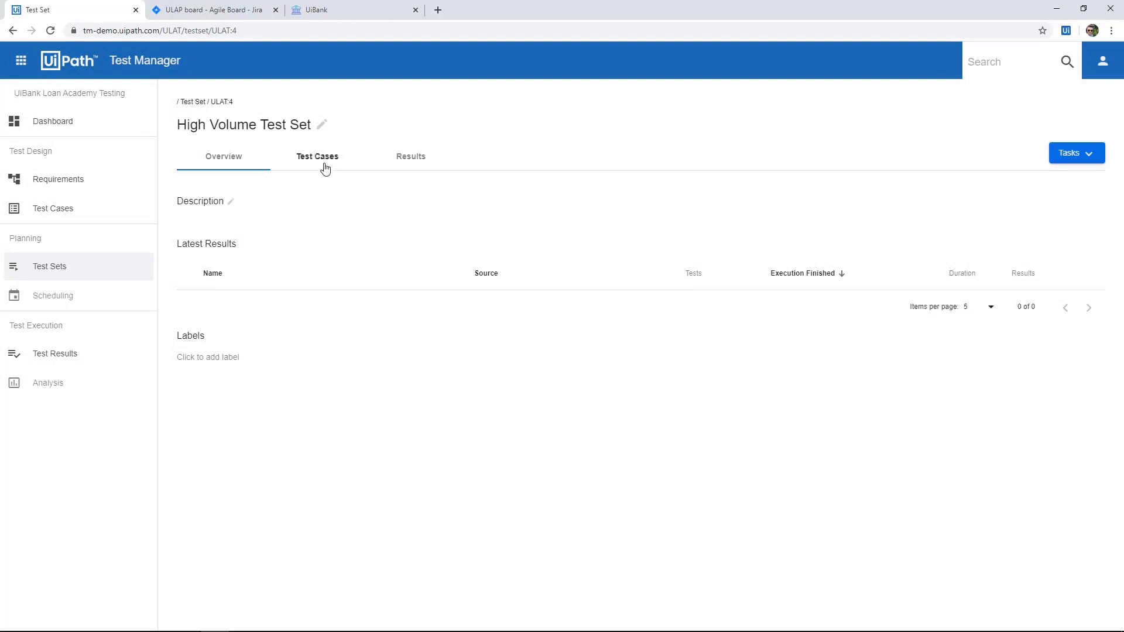
{"action": "left_click", "coordinate": [324, 167]}
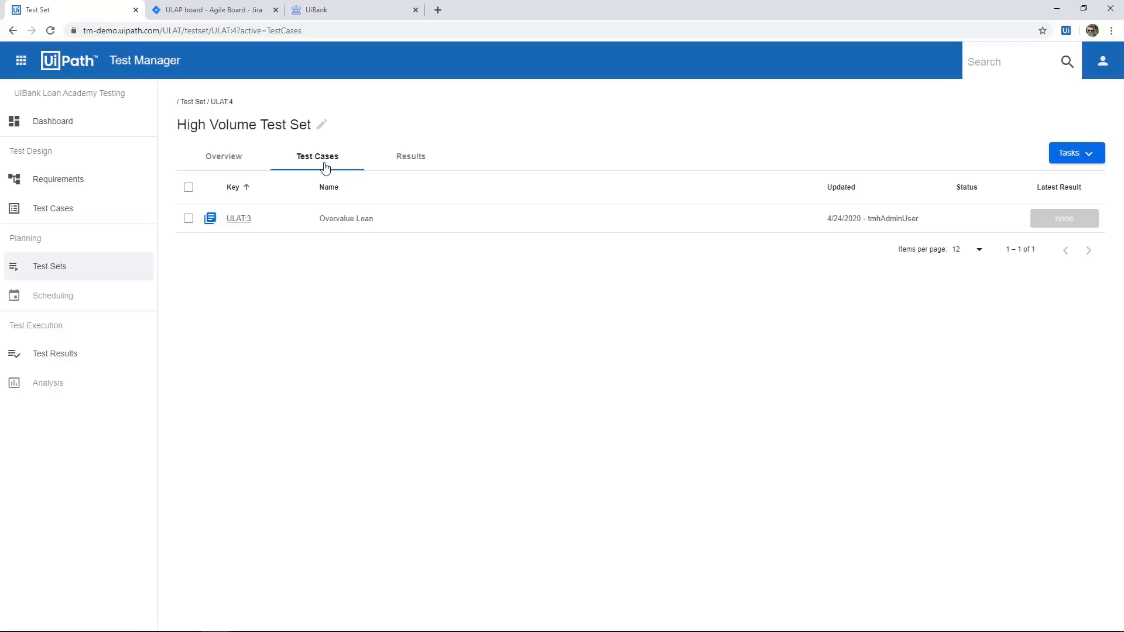
Execute the High Volume Test Set and arrange the test execution window side by side with the browser.
{"action": "left_click", "coordinate": [1081, 157]}
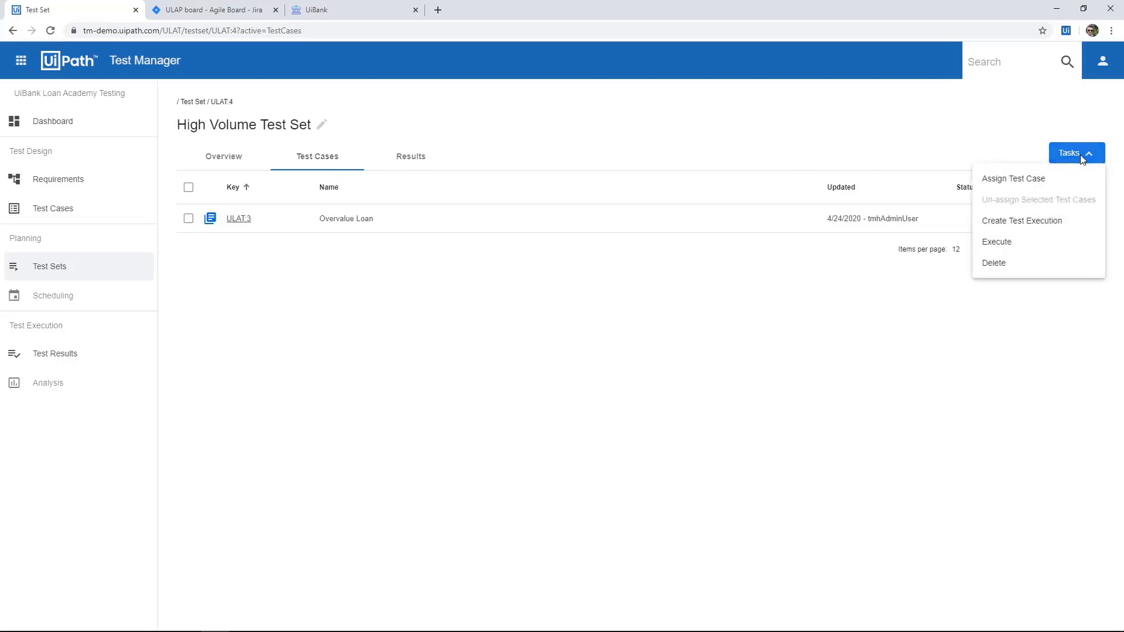
{"action": "left_click", "coordinate": [1029, 244]}
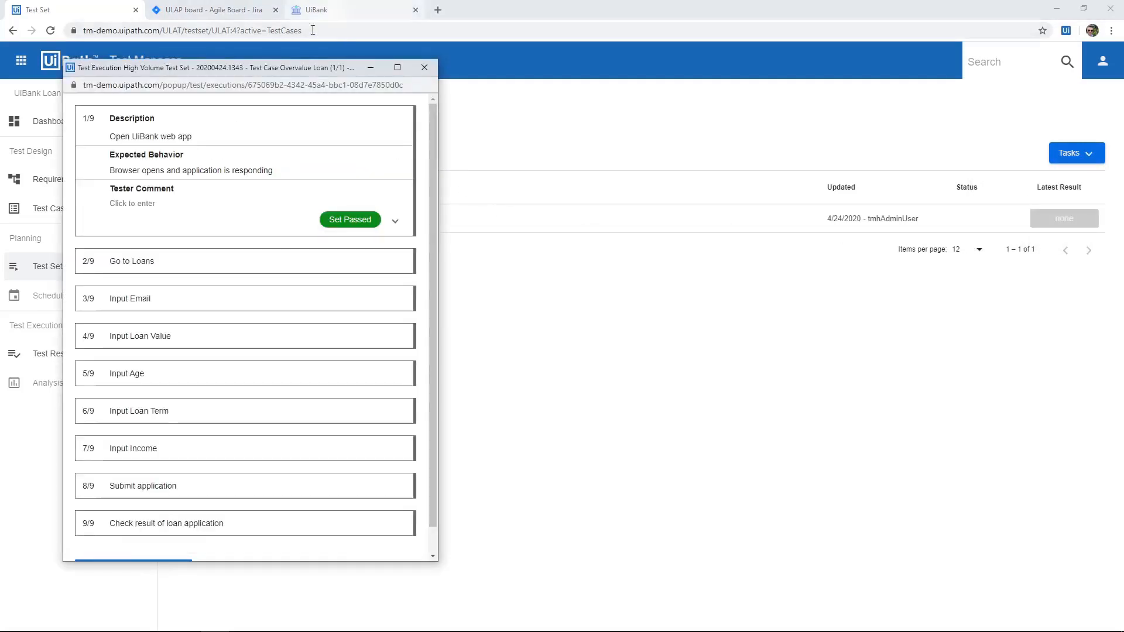
{"action": "left_click_drag", "start_coordinate": [295, 71], "coordinate": [2, 82]}
{"action": "left_click", "coordinate": [684, 129]}
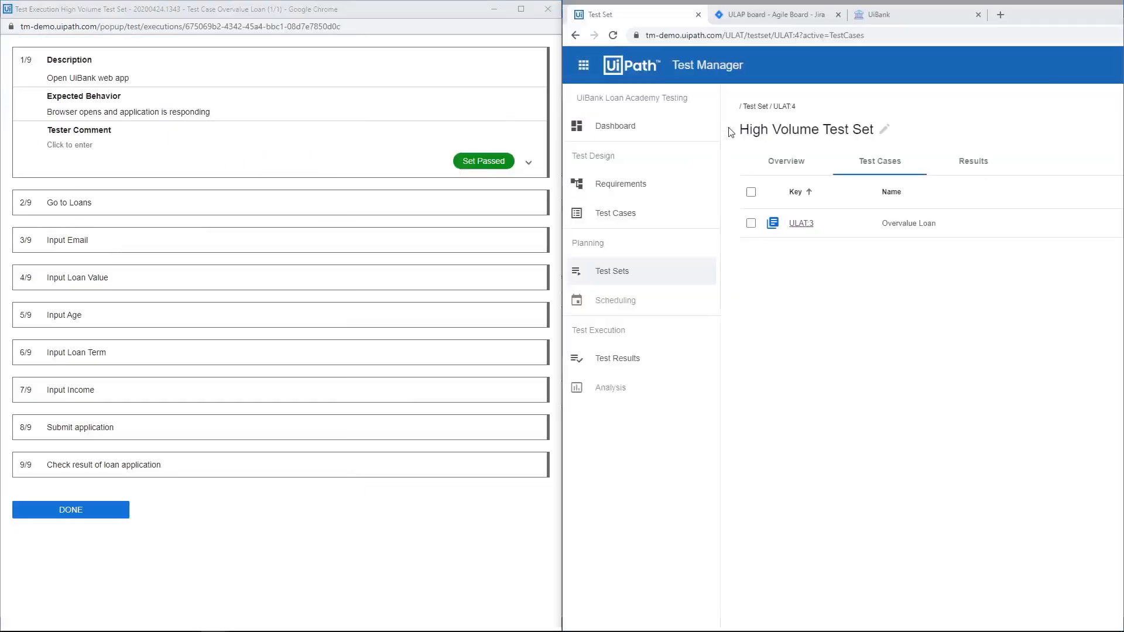
Switch to the UiBank site, reload it, and set the "Open UiBank web app" test step to passed.
{"action": "left_click", "coordinate": [887, 21]}
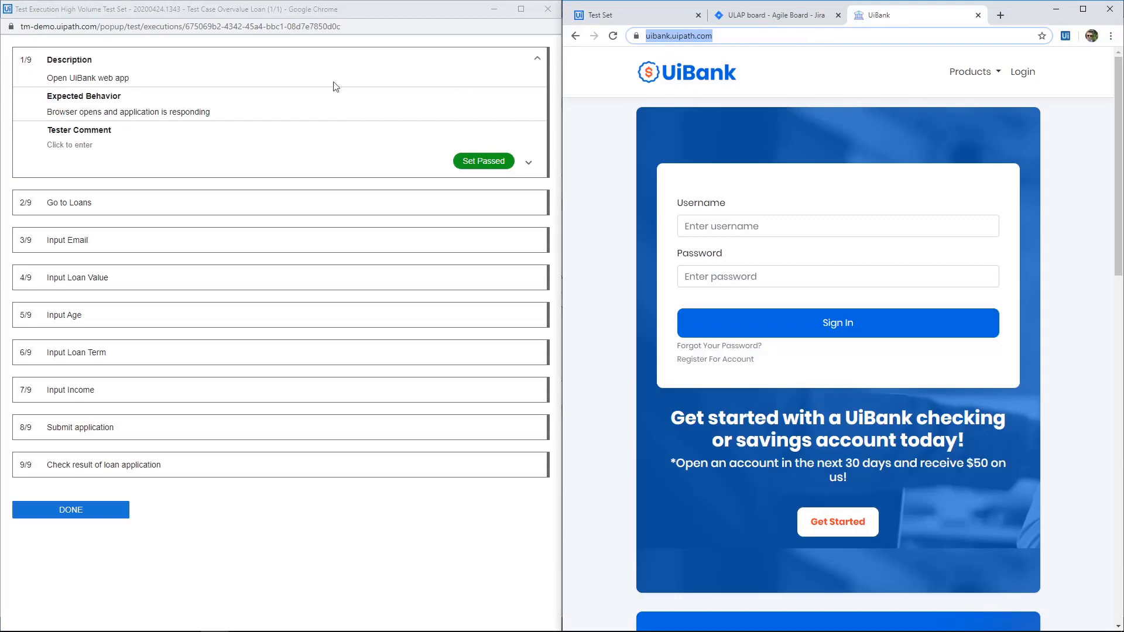
{"action": "left_click", "coordinate": [611, 39]}
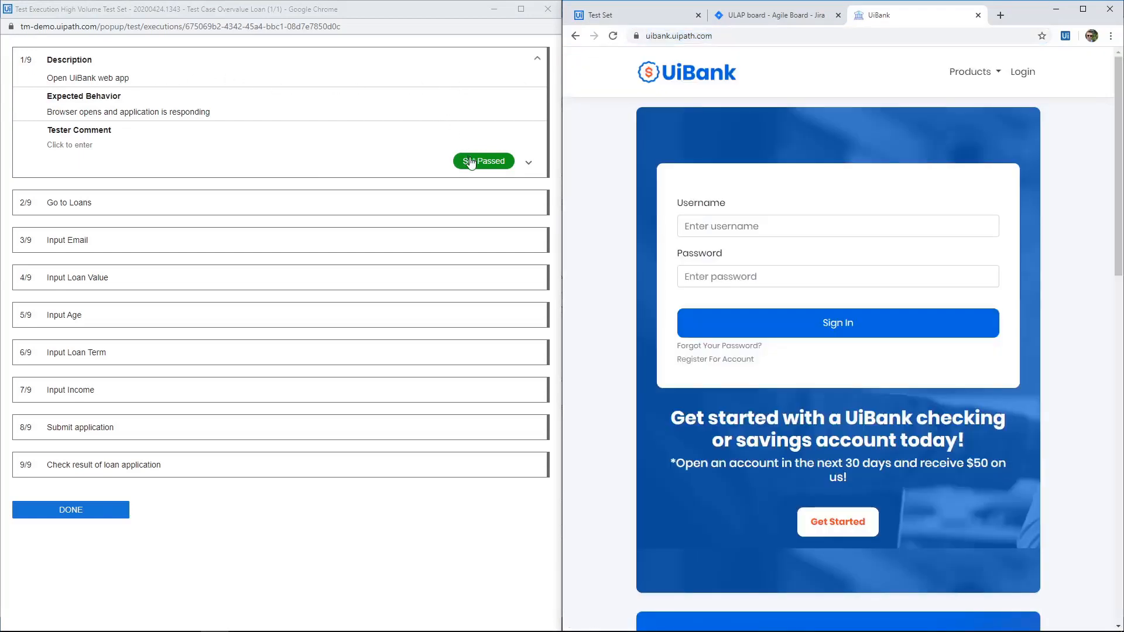
{"action": "left_click", "coordinate": [528, 163]}
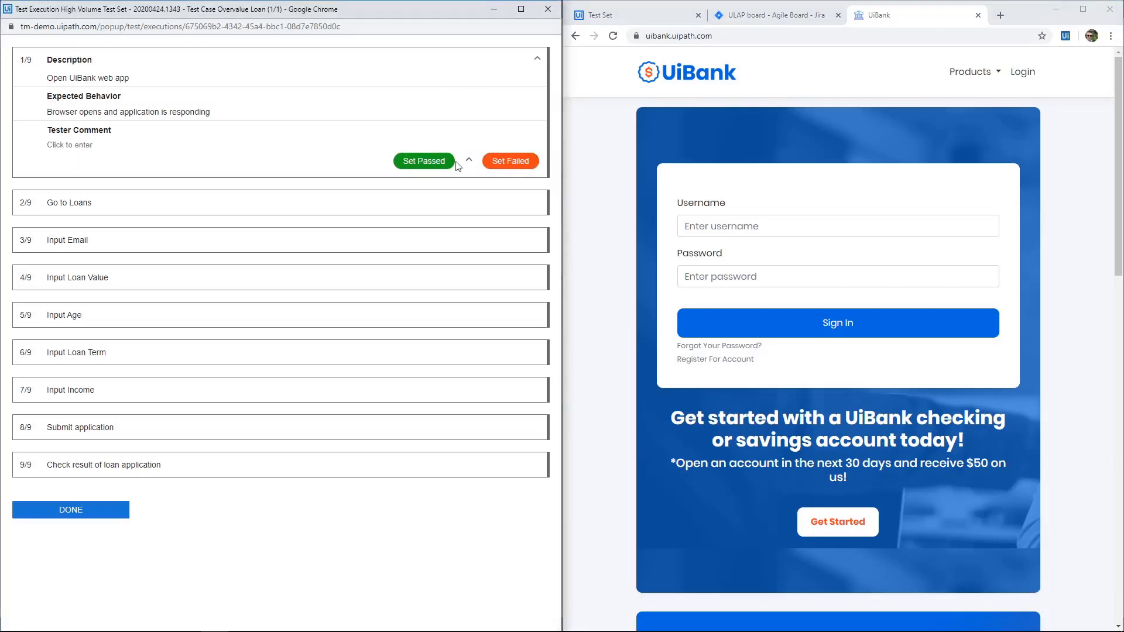
{"action": "left_click", "coordinate": [407, 167]}
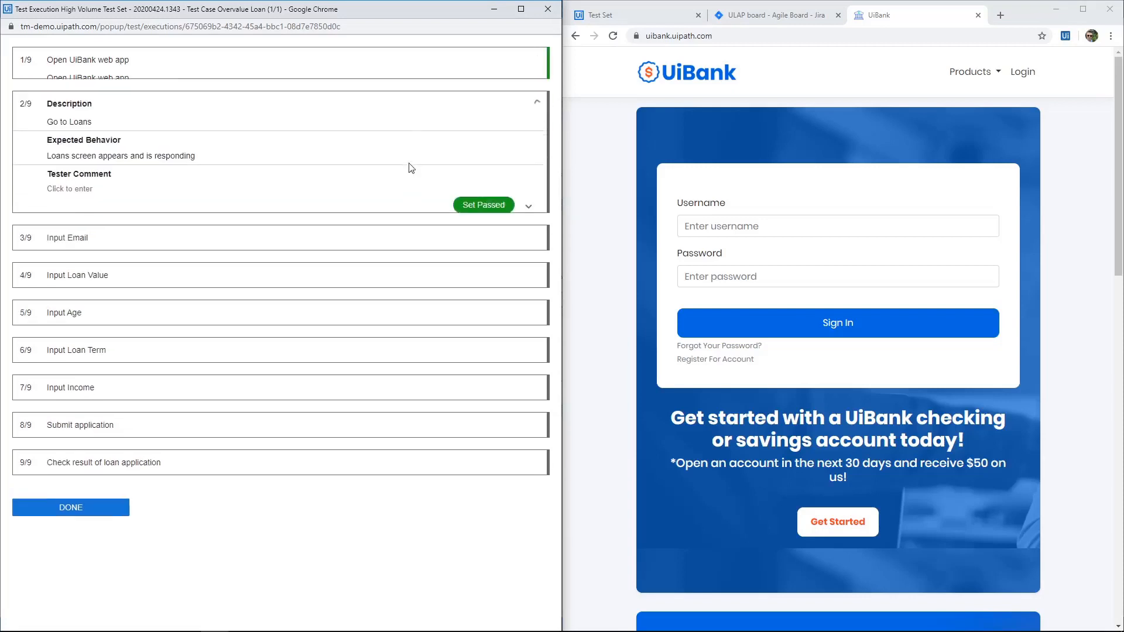
Open the loan application form from UiBank's Loans page and set the "Go to Loans" test step to passed.
{"action": "left_click", "coordinate": [977, 74]}
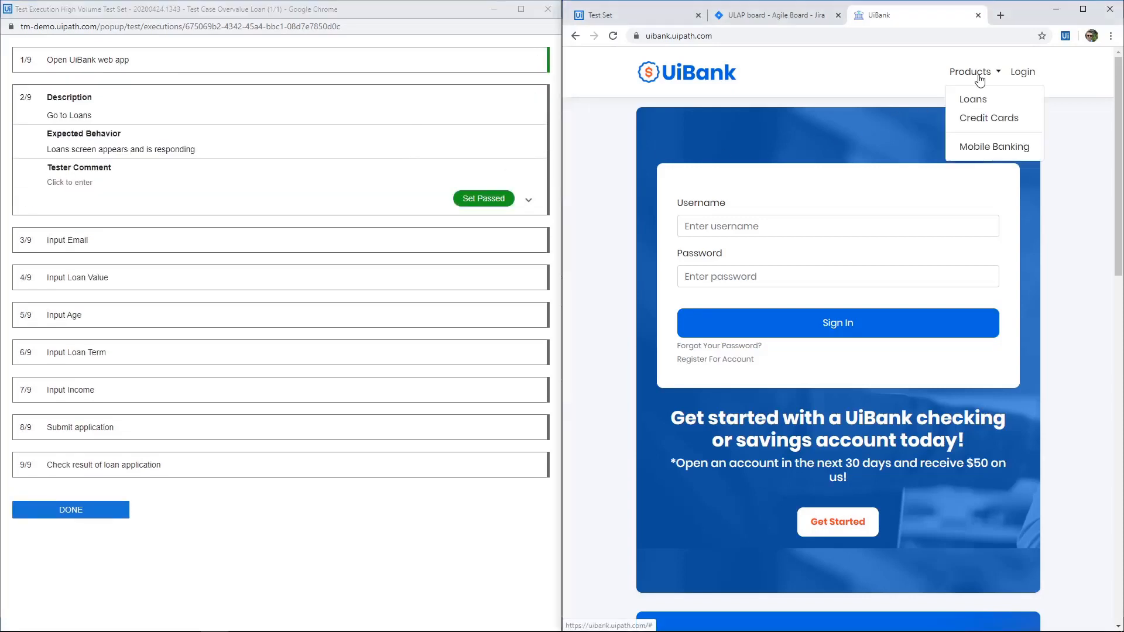
{"action": "left_click", "coordinate": [969, 99]}
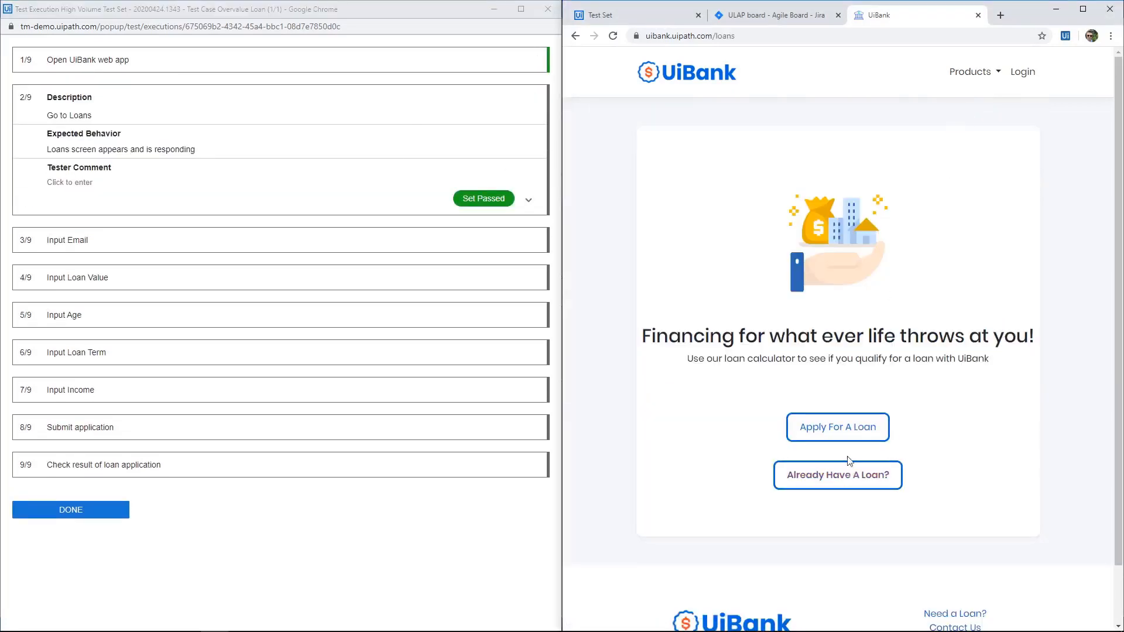
{"action": "left_click", "coordinate": [842, 427]}
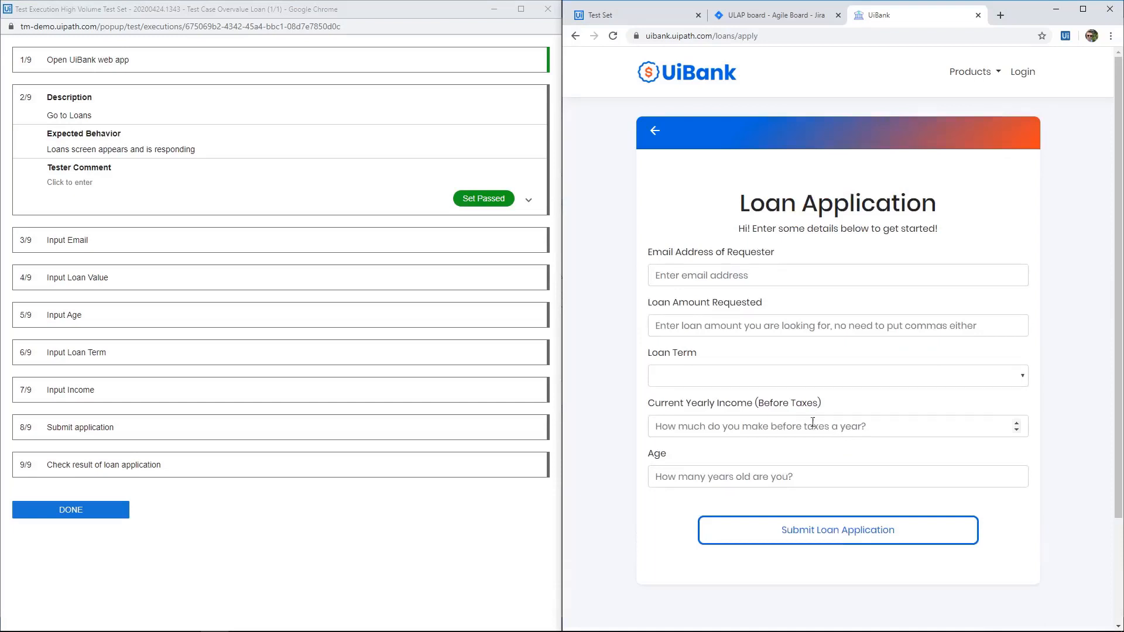
{"action": "left_click", "coordinate": [466, 204]}
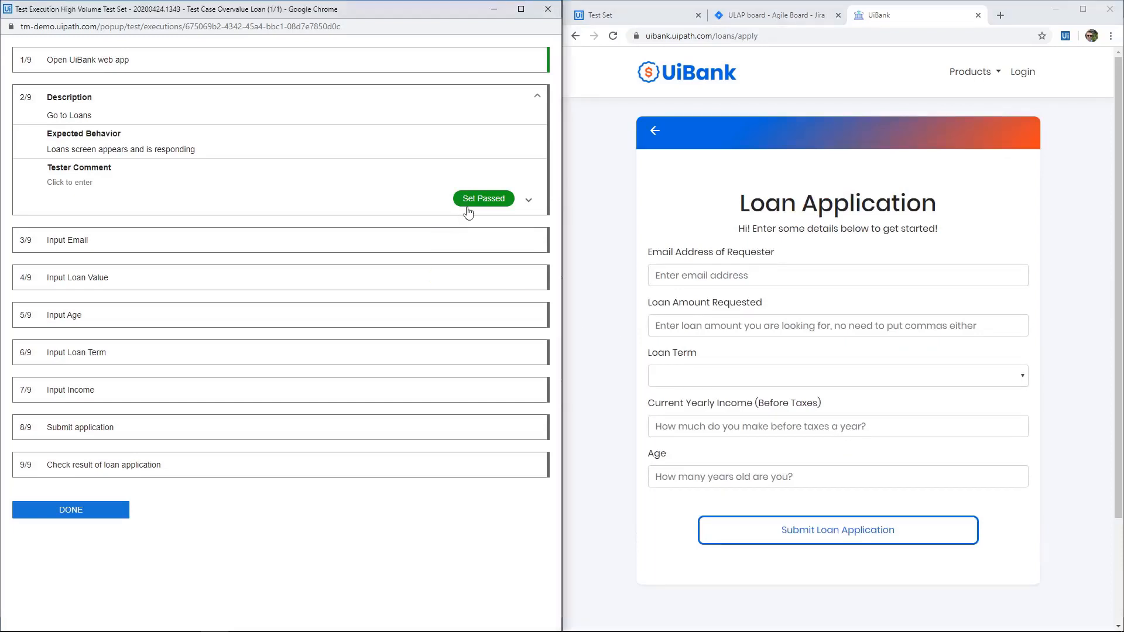
Fill in the requester's e-mail address on the loan application and set the "Input Email" test step to passed.
{"action": "left_click", "coordinate": [702, 273]}
{"action": "key", "text": "Down"}
{"action": "key", "text": "Return"}
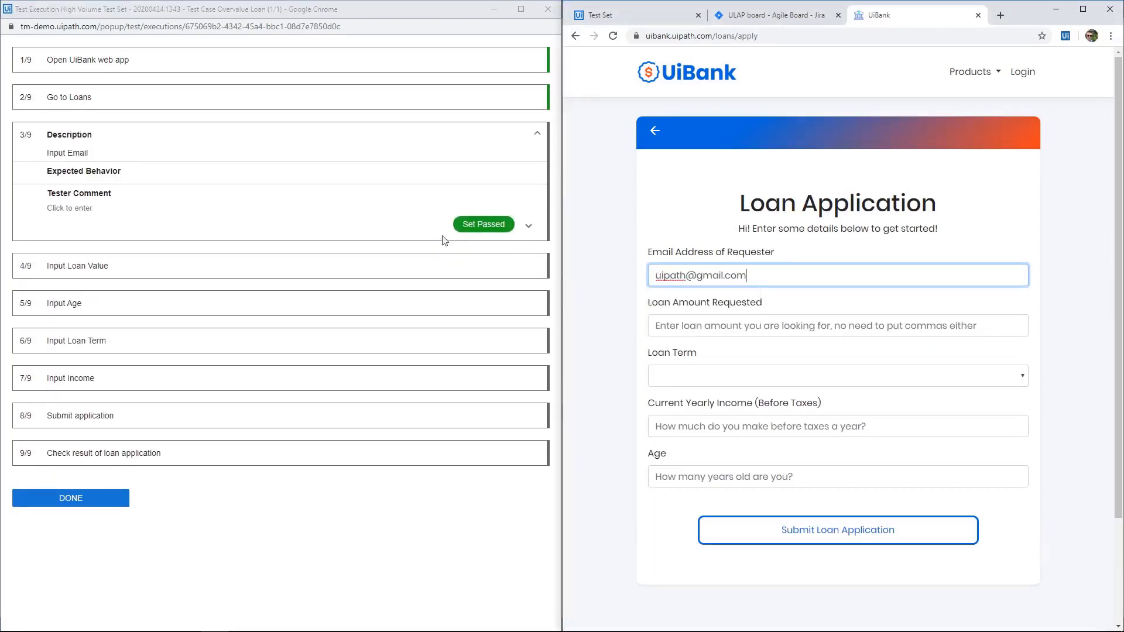
{"action": "left_click", "coordinate": [483, 224]}
Enter 120000 as the requested loan amount and set the "Input Loan Value" test step to passed.
{"action": "left_click", "coordinate": [709, 322]}
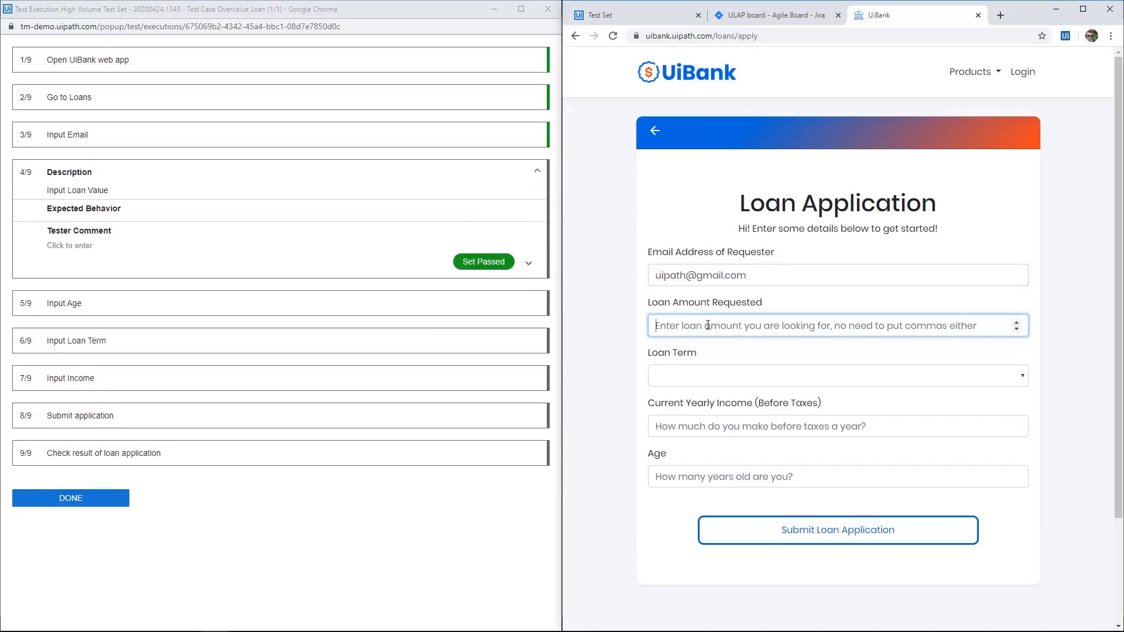
{"action": "type", "text": "120000"}
{"action": "left_click", "coordinate": [484, 265]}
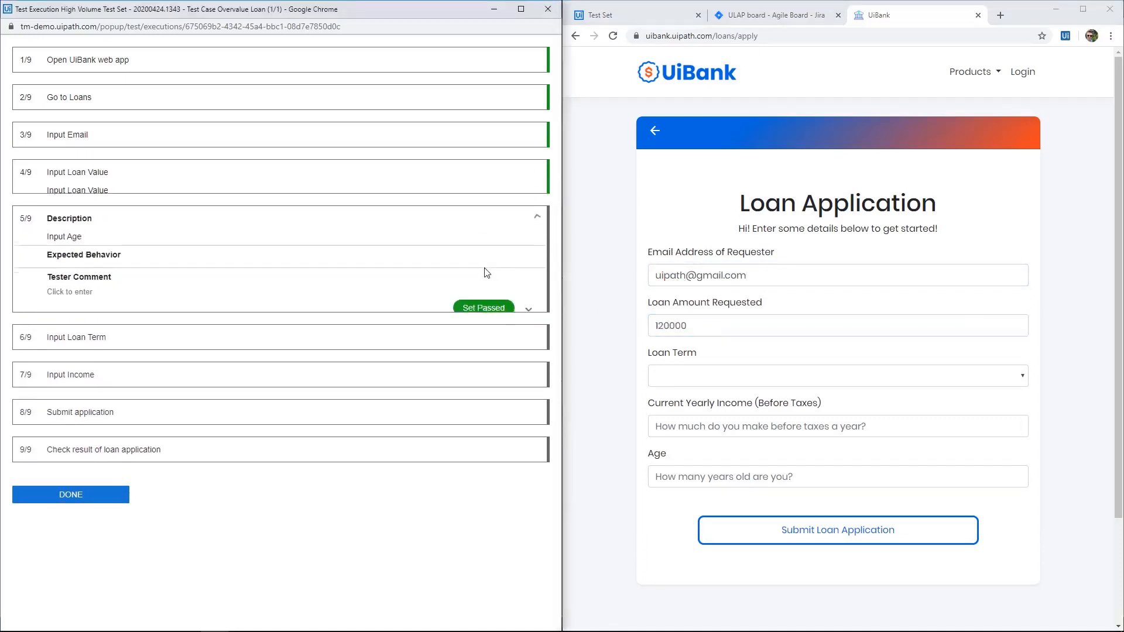
Enter 35 as the age and choose a loan term of 5, setting the "Input Age" and "Input Loan Term" test steps to passed.
{"action": "left_click", "coordinate": [759, 476]}
{"action": "type", "text": "35"}
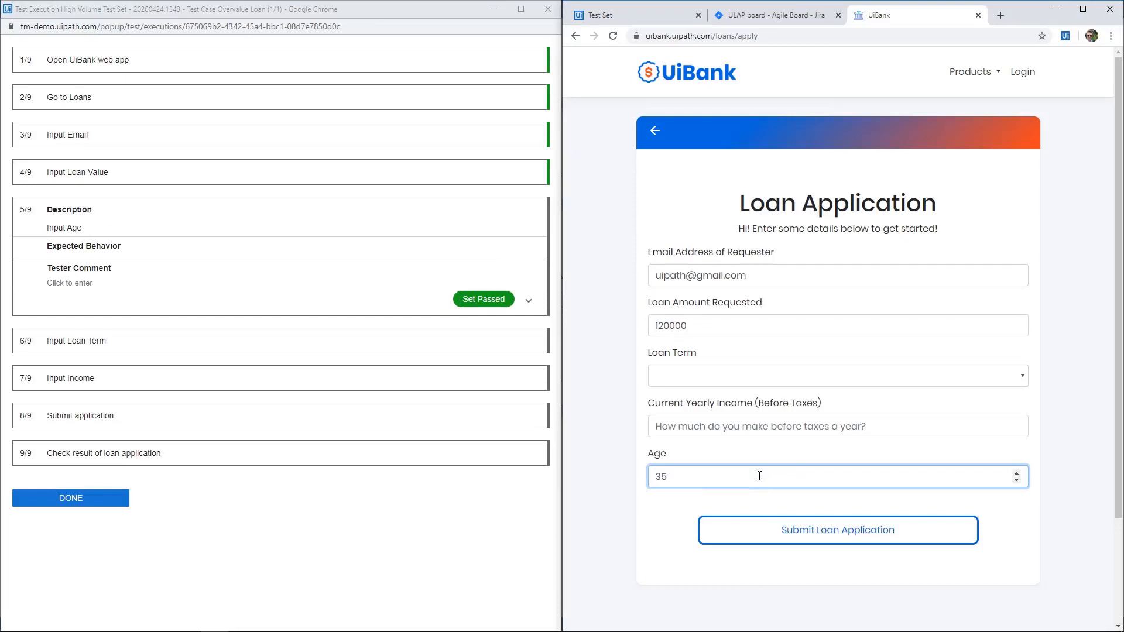
{"action": "left_click", "coordinate": [471, 301]}
{"action": "left_click", "coordinate": [759, 376]}
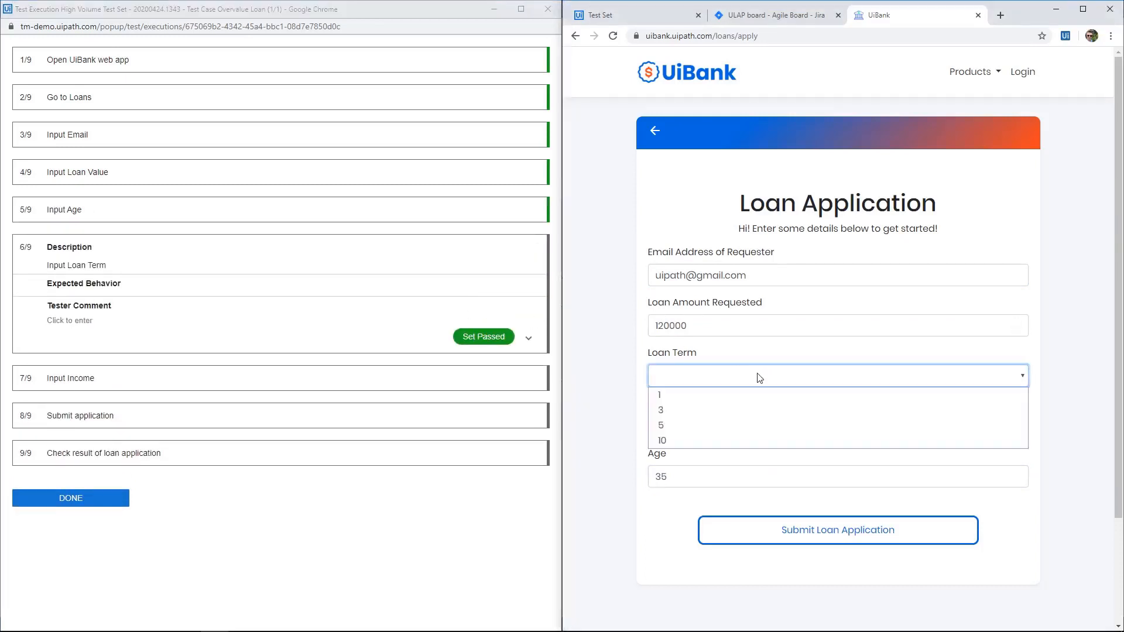
{"action": "left_click", "coordinate": [720, 426]}
{"action": "left_click", "coordinate": [474, 339]}
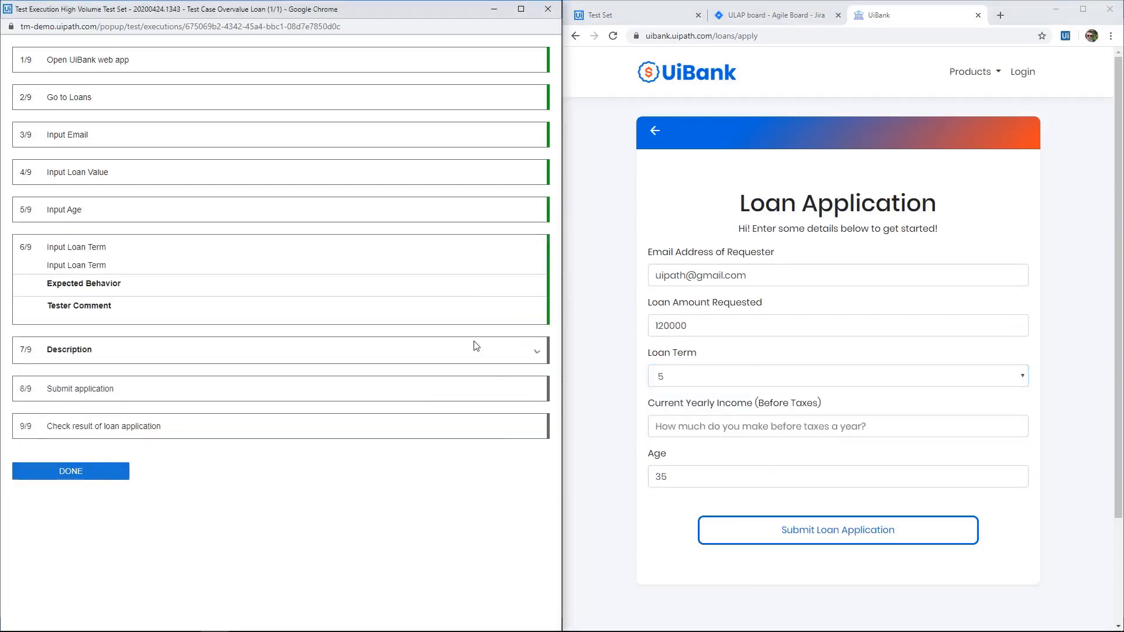
Enter 30000 as the yearly income and submit the loan application, setting the "Input Income" and "Submit application" test steps to passed.
{"action": "left_click", "coordinate": [785, 427]}
{"action": "type", "text": "30000"}
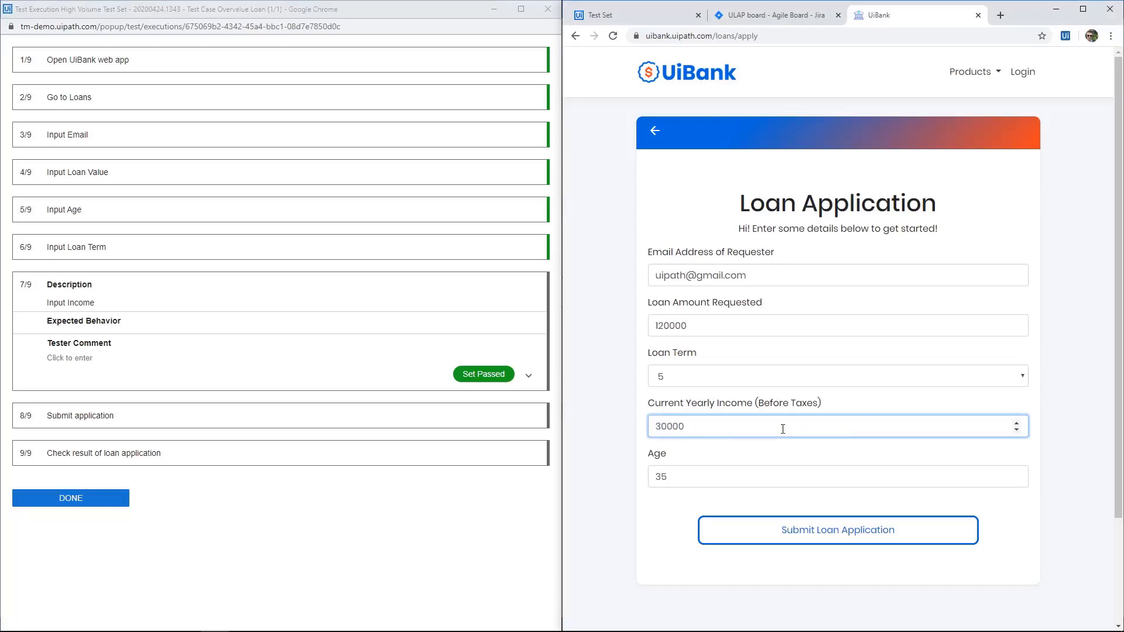
{"action": "left_click", "coordinate": [467, 377]}
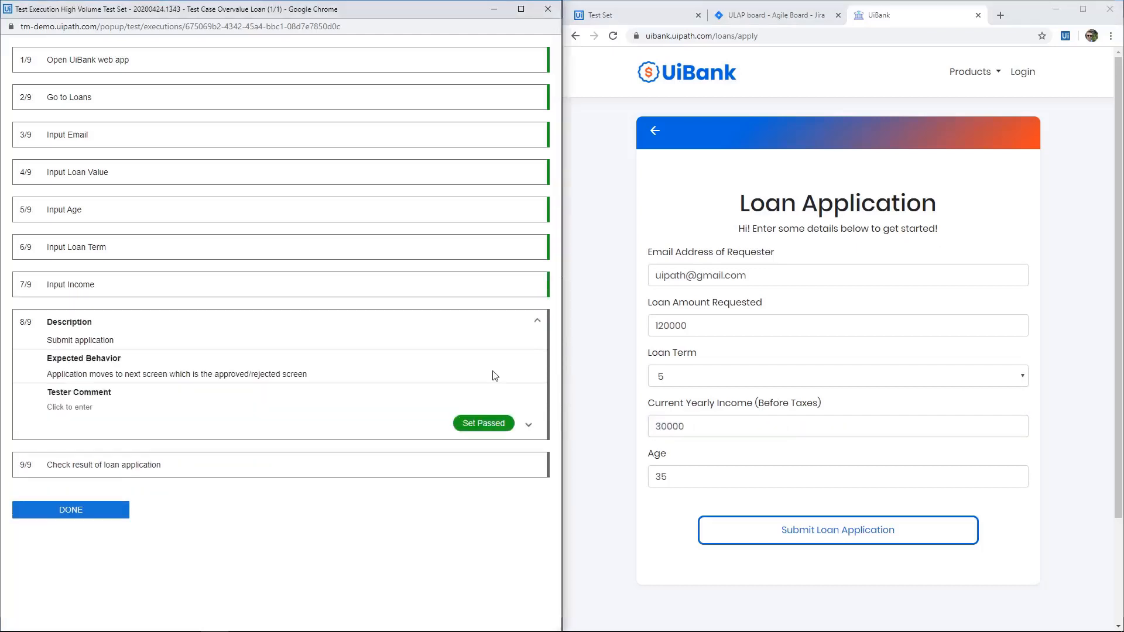
{"action": "left_click", "coordinate": [843, 530]}
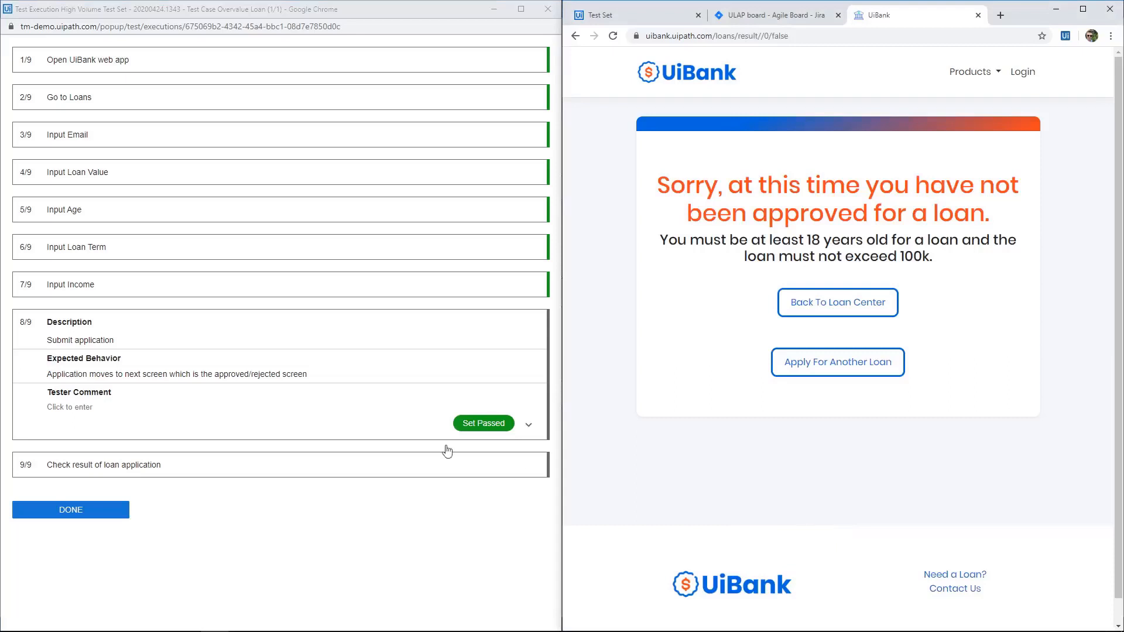
{"action": "left_click", "coordinate": [462, 426]}
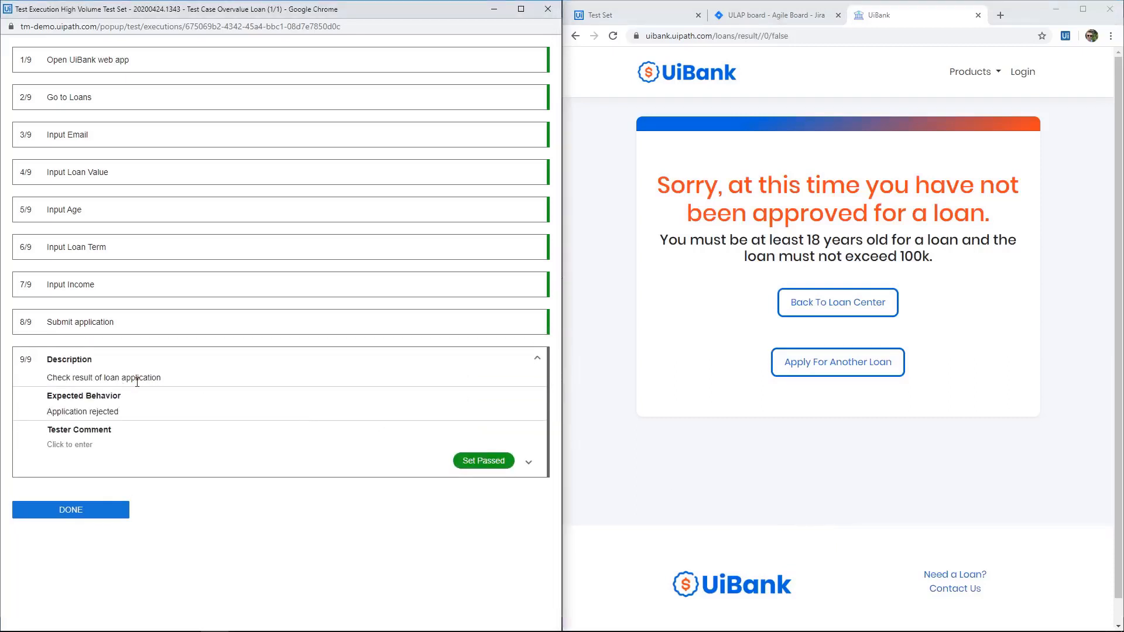
Add the tester comment "Application rejected because value exceed 100k" to the result check, set that test step to passed, and finish the execution.
{"action": "left_click", "coordinate": [71, 446]}
{"action": "type", "text": "Applica"}
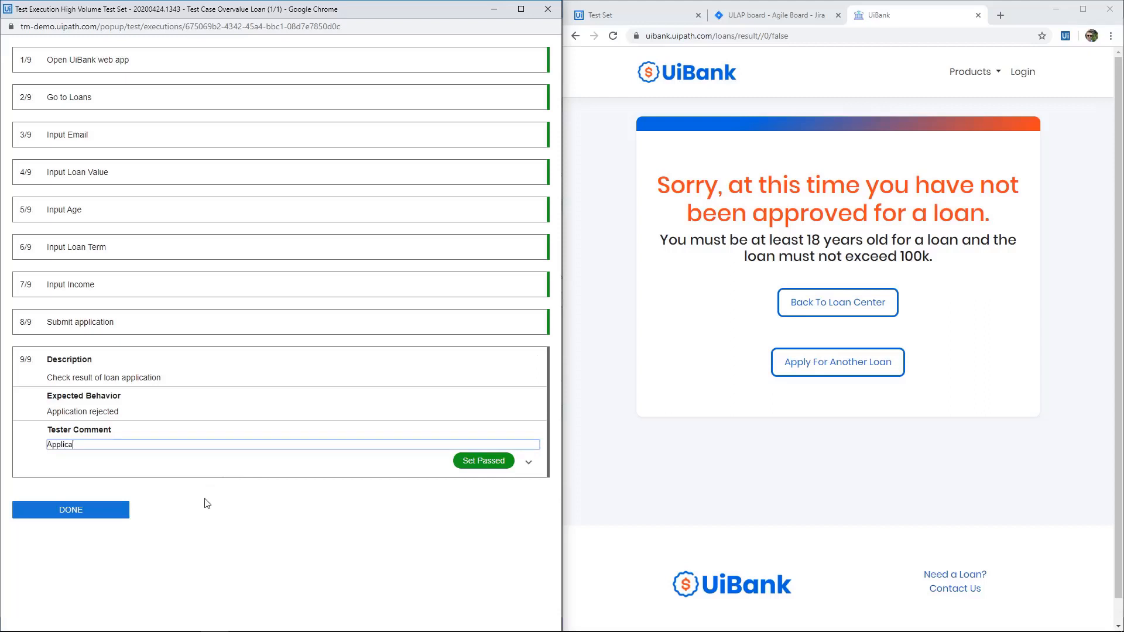
{"action": "type", "text": "tion rejected because value exceed 100k"}
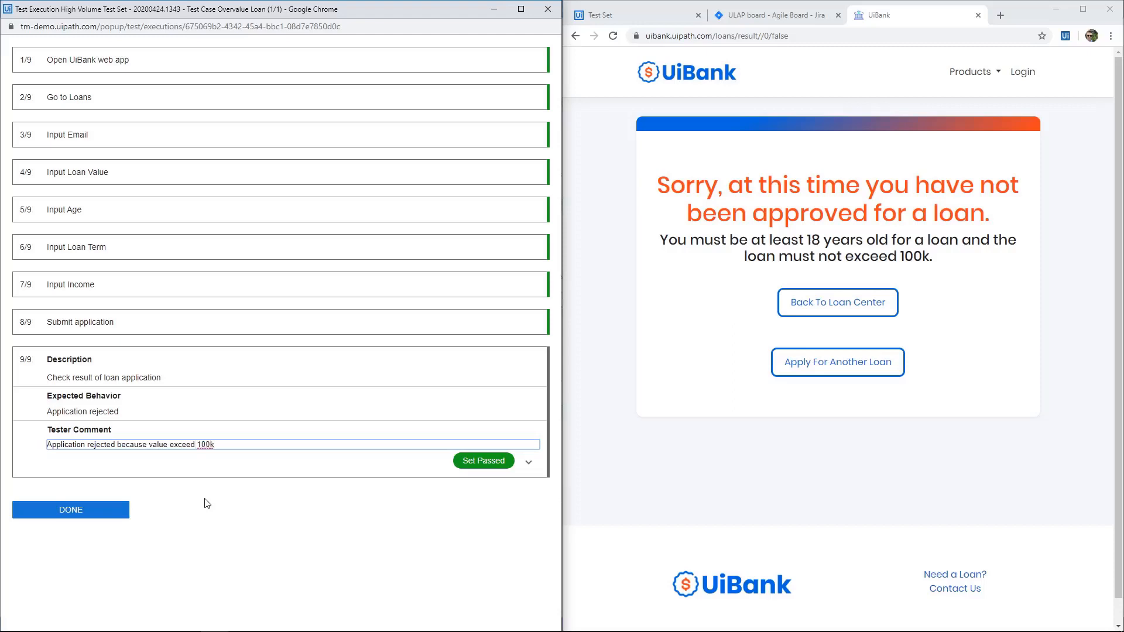
{"action": "left_click", "coordinate": [481, 463]}
{"action": "left_click", "coordinate": [98, 409]}
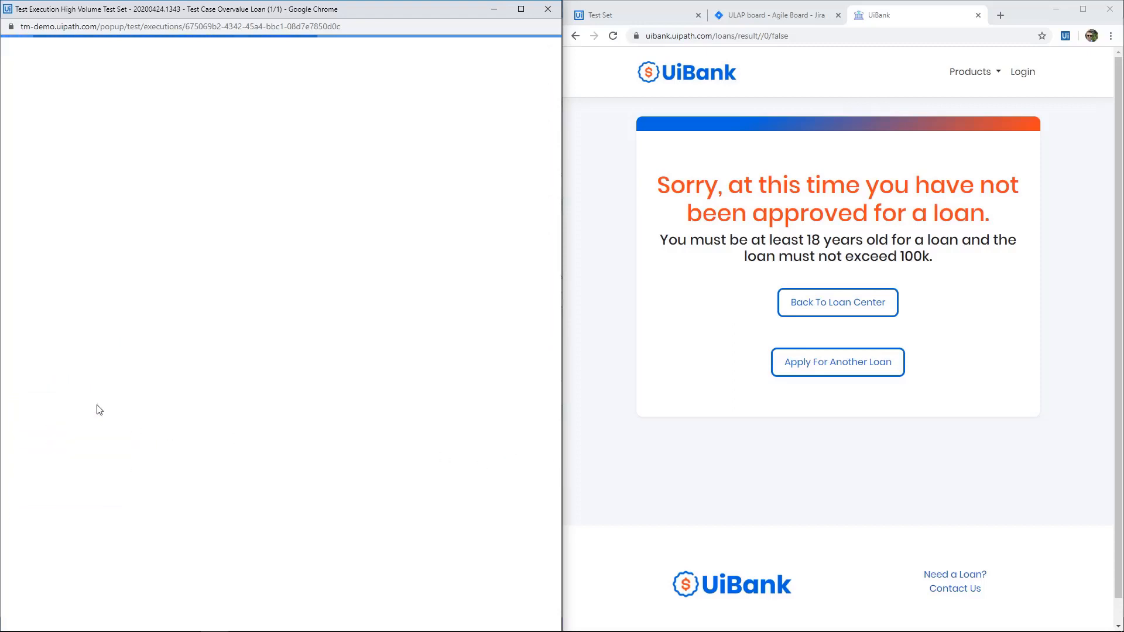
Return to Test Manager in a maximized browser window and view the test case results of the High Volume Test Set execution.
{"action": "left_click", "coordinate": [1082, 9]}
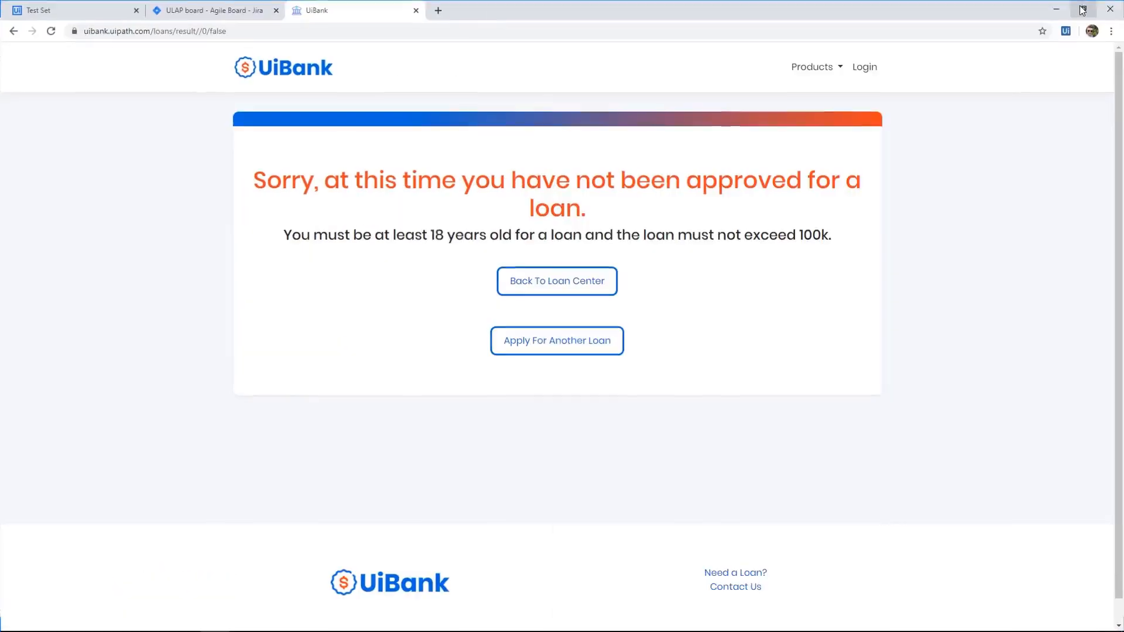
{"action": "left_click", "coordinate": [54, 16]}
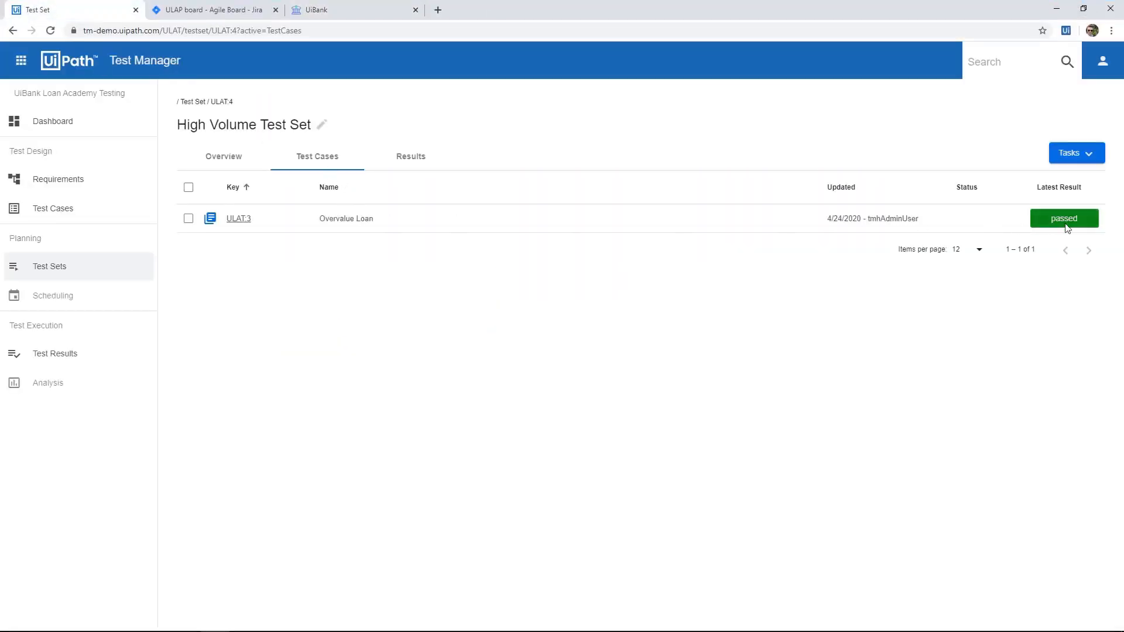
{"action": "left_click", "coordinate": [68, 357]}
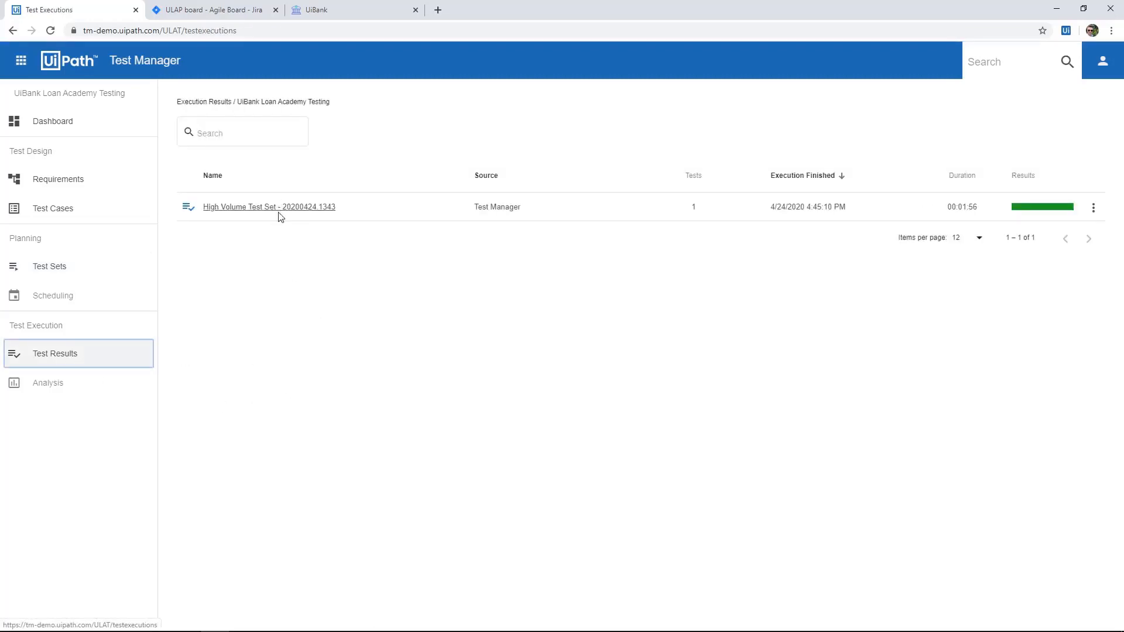
{"action": "mouse_move", "coordinate": [1039, 214]}
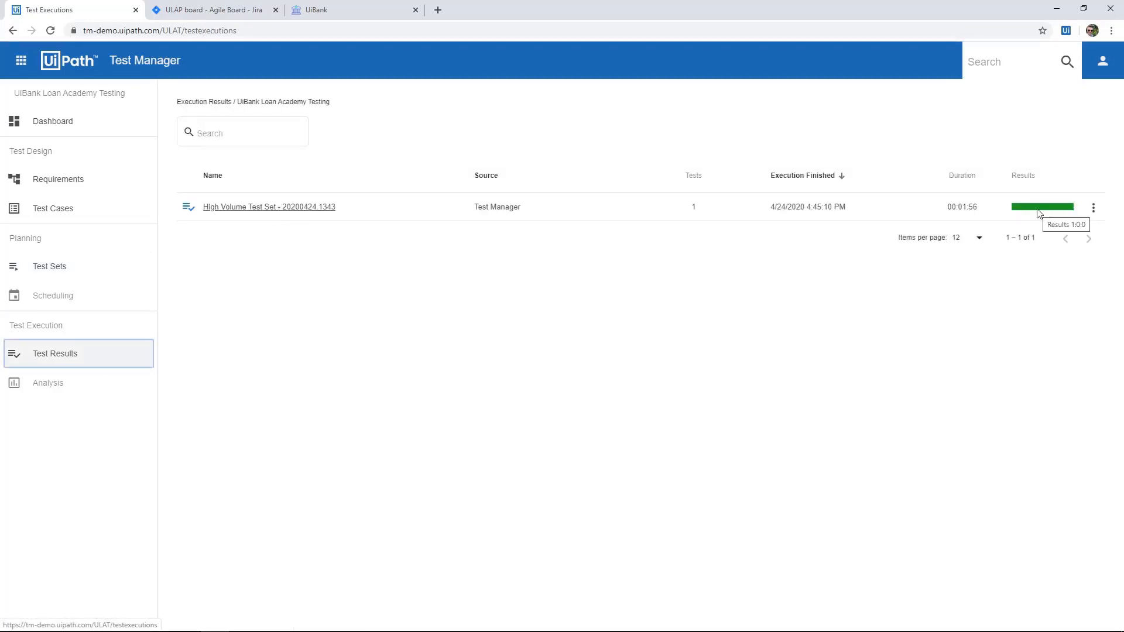
{"action": "left_click", "coordinate": [206, 209]}
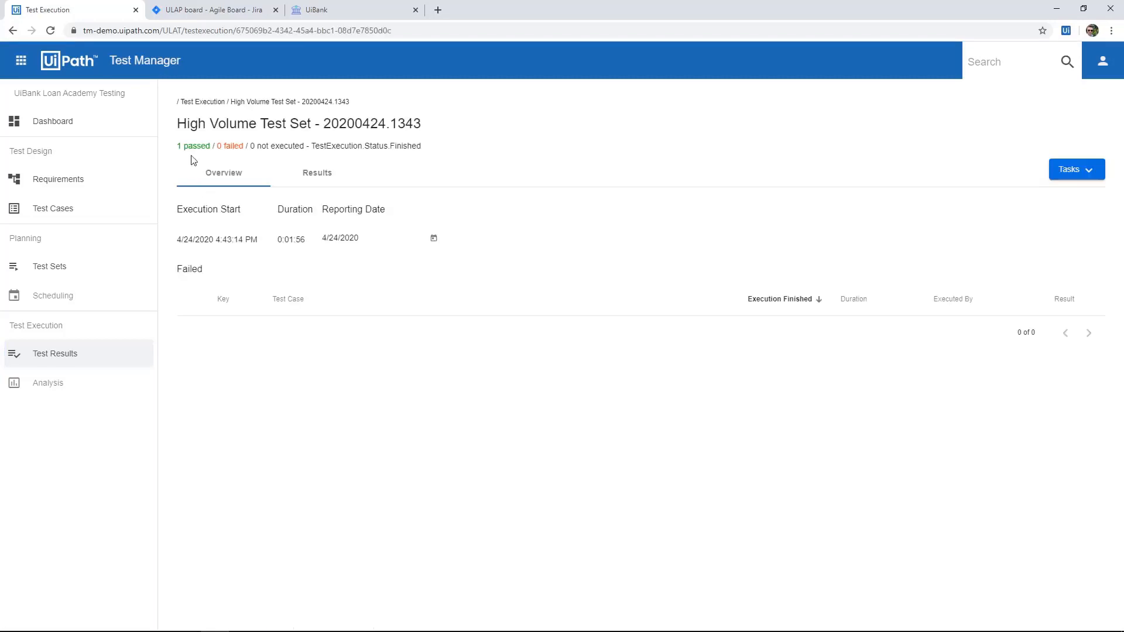
{"action": "left_click", "coordinate": [321, 178]}
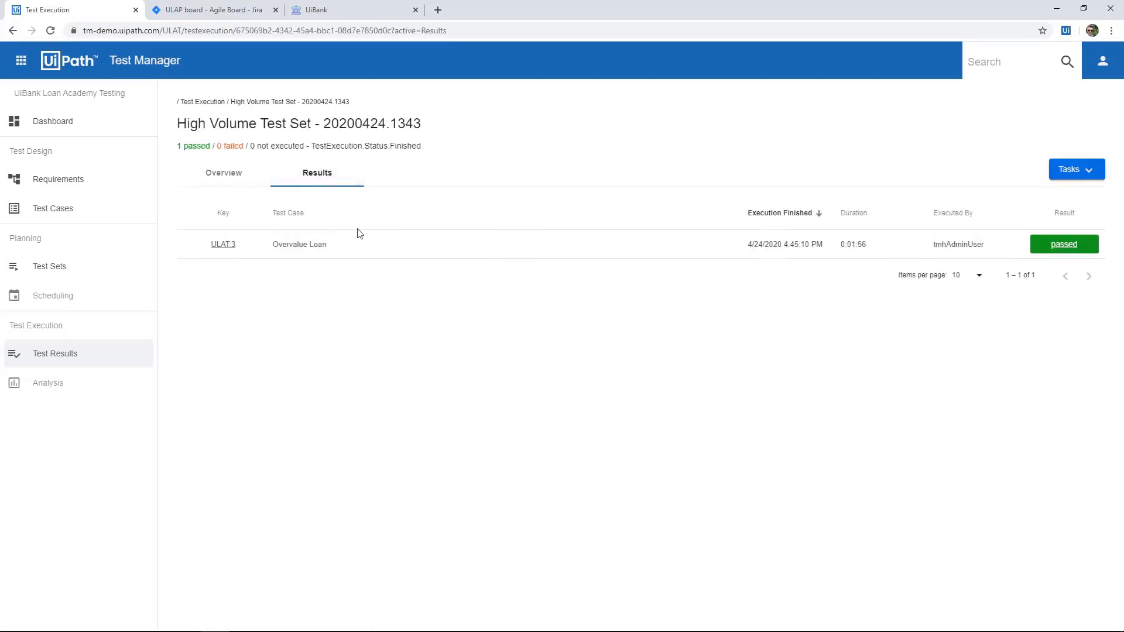